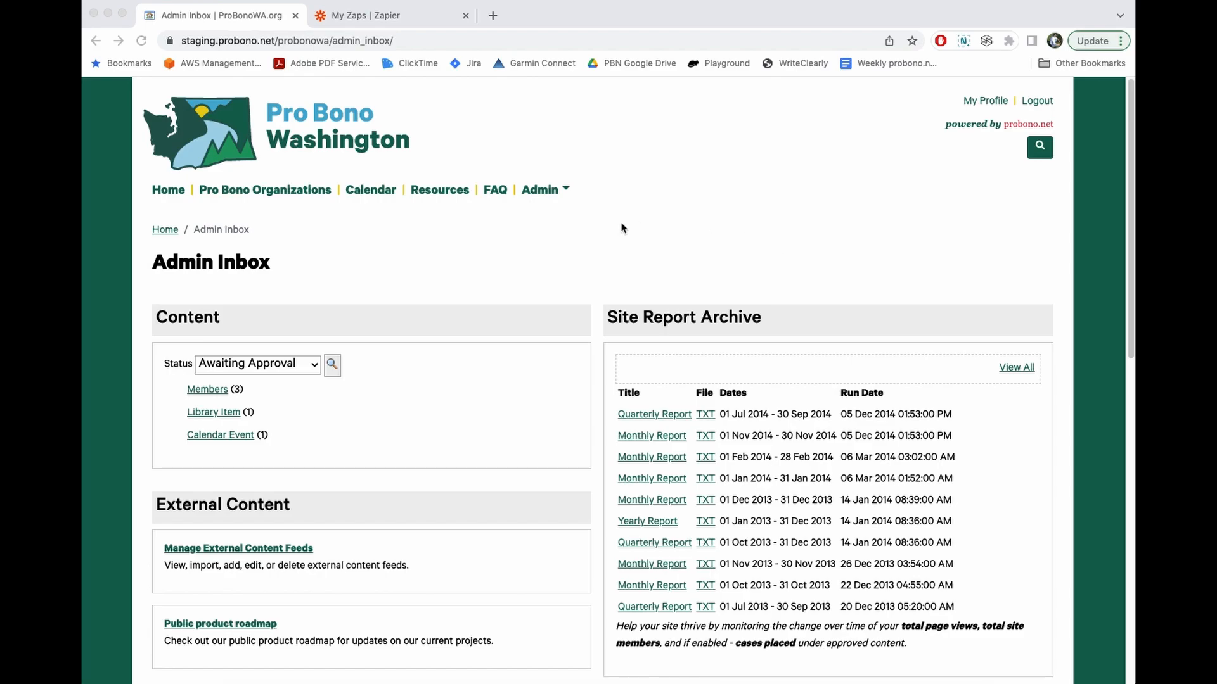
- Open the ProBonoWA admin-only activity stream RSS feed to look it over
scroll(627, 229, down, 5)
scroll(630, 229, down, 5)
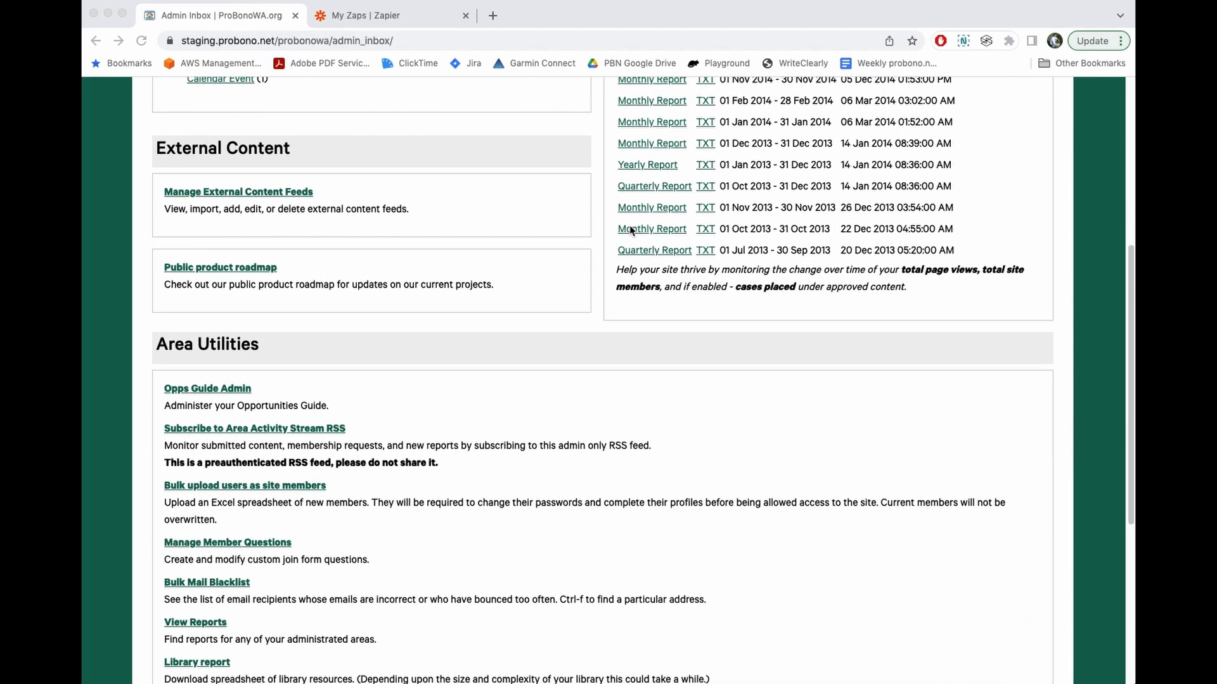
scroll(400, 298, down, 1)
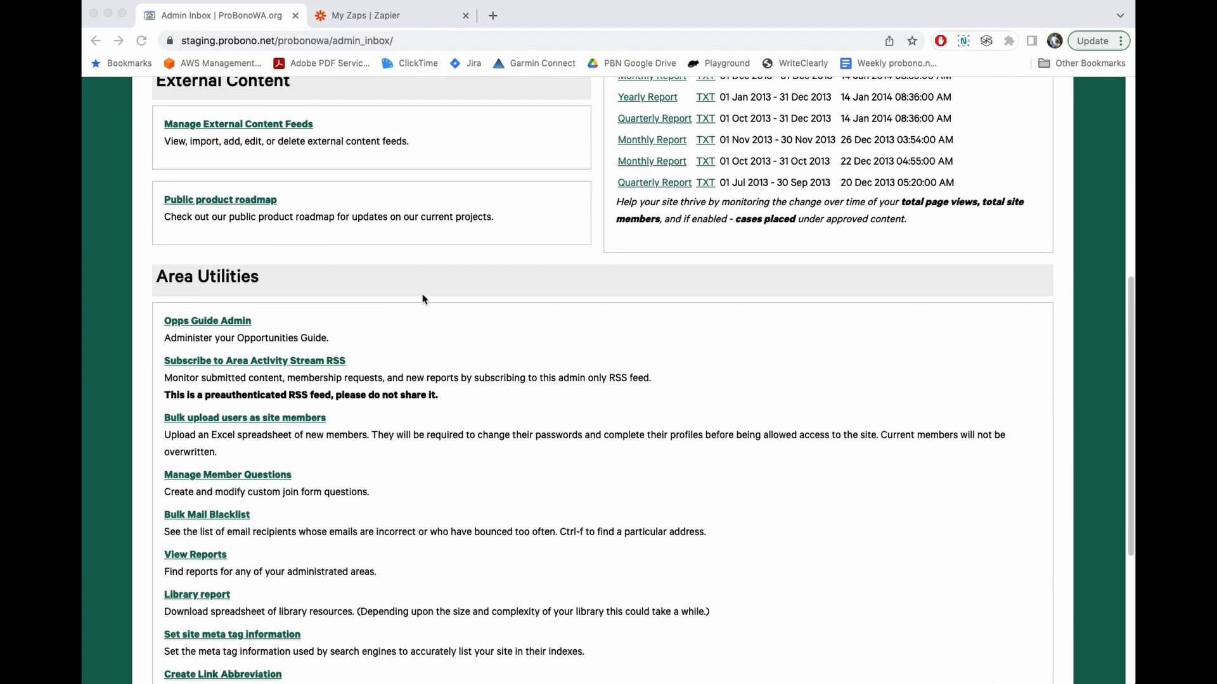
click(374, 350)
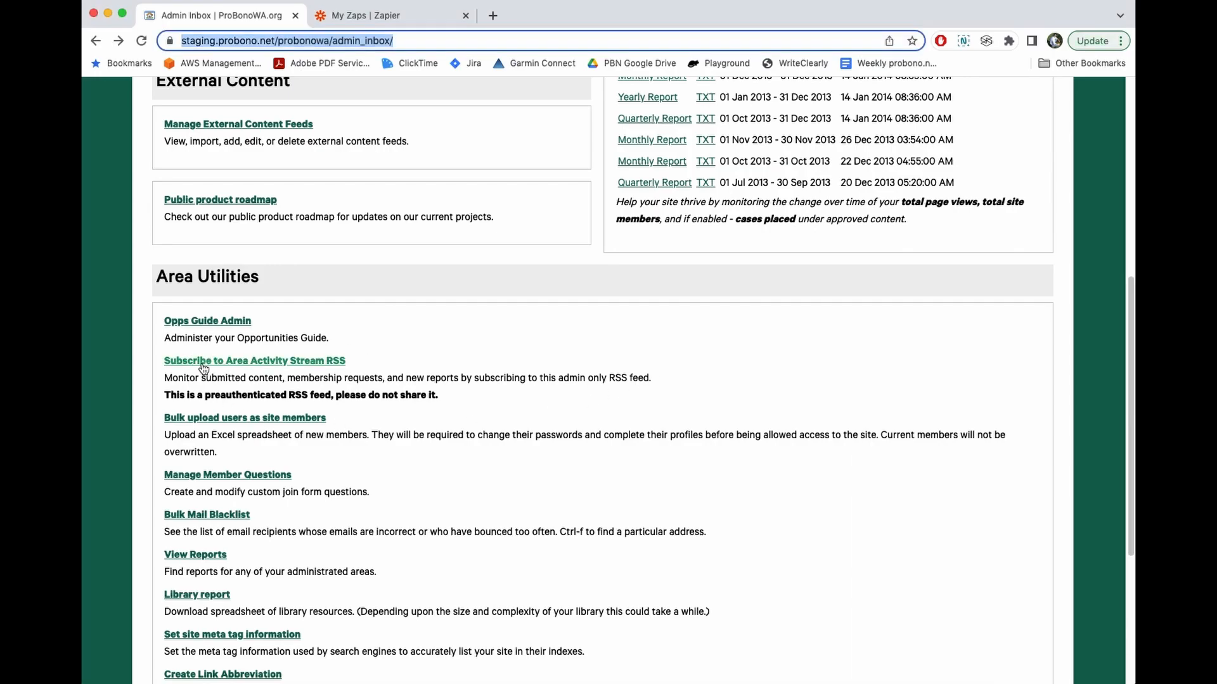
click(301, 364)
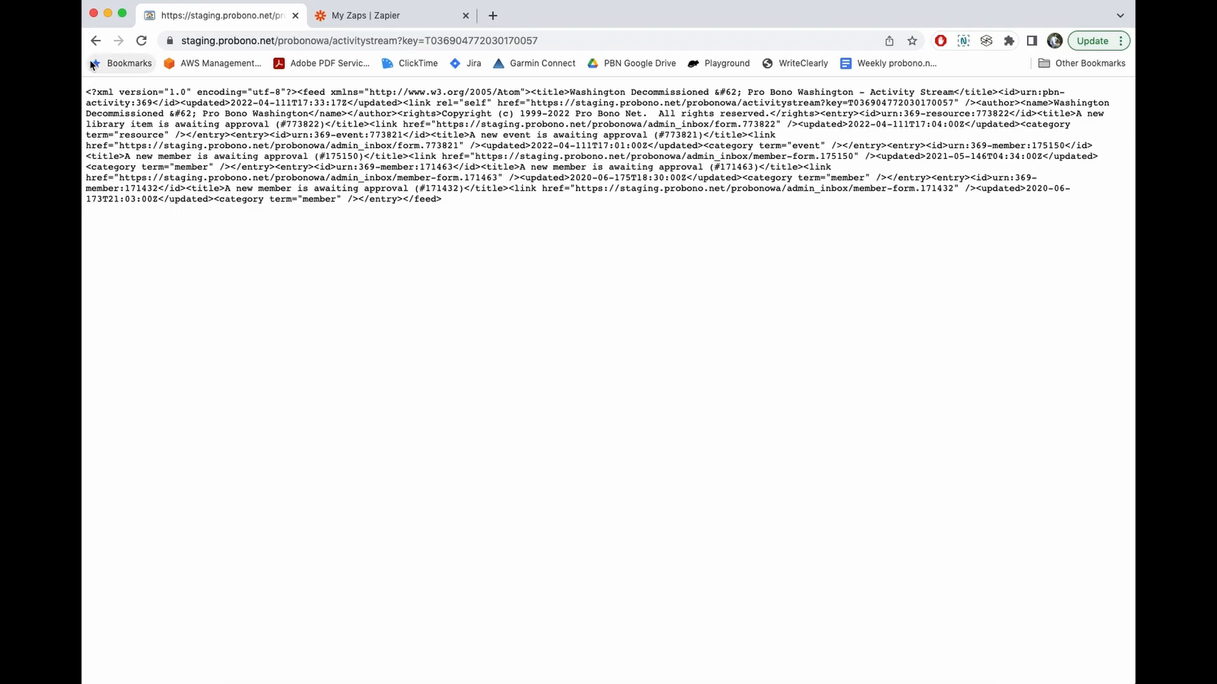
- Go back to the Admin Inbox and start a new untitled zap from My Zaps
click(95, 41)
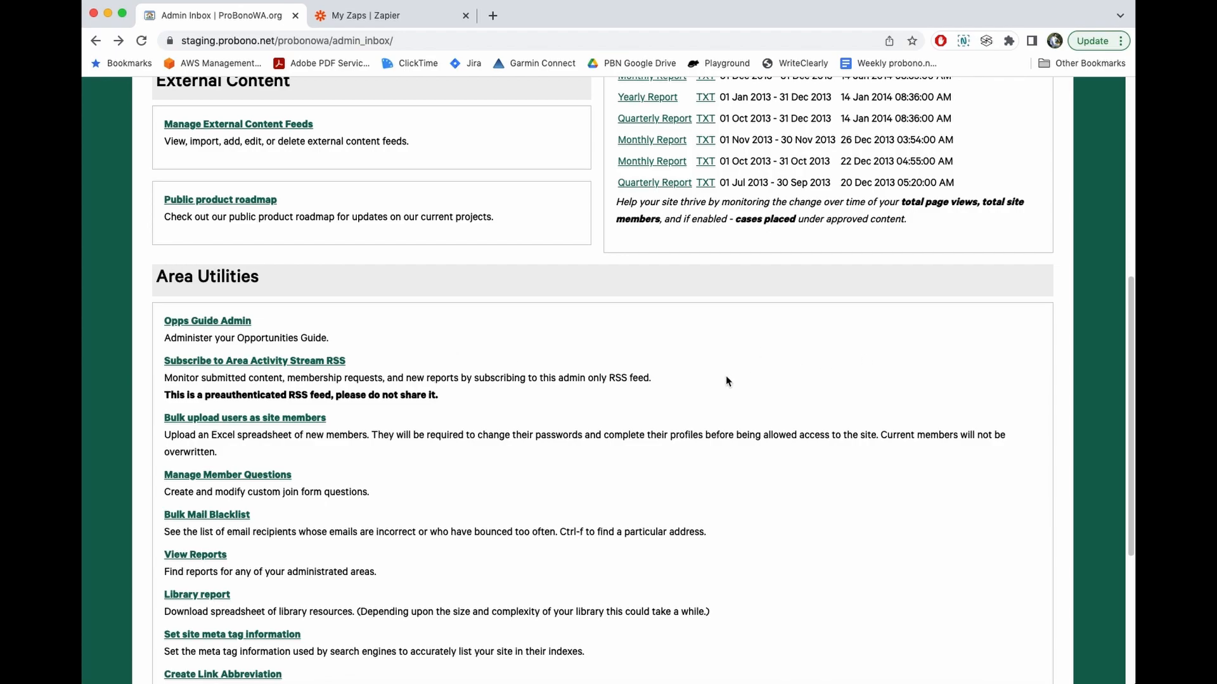
click(422, 20)
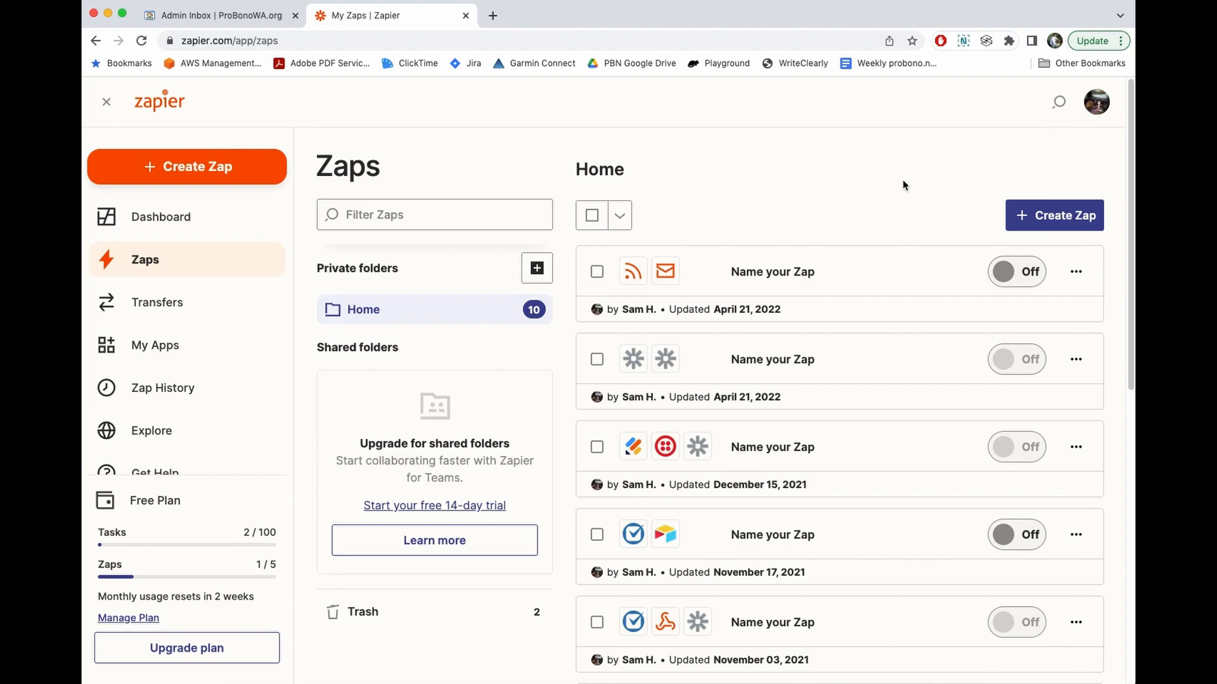
click(1050, 217)
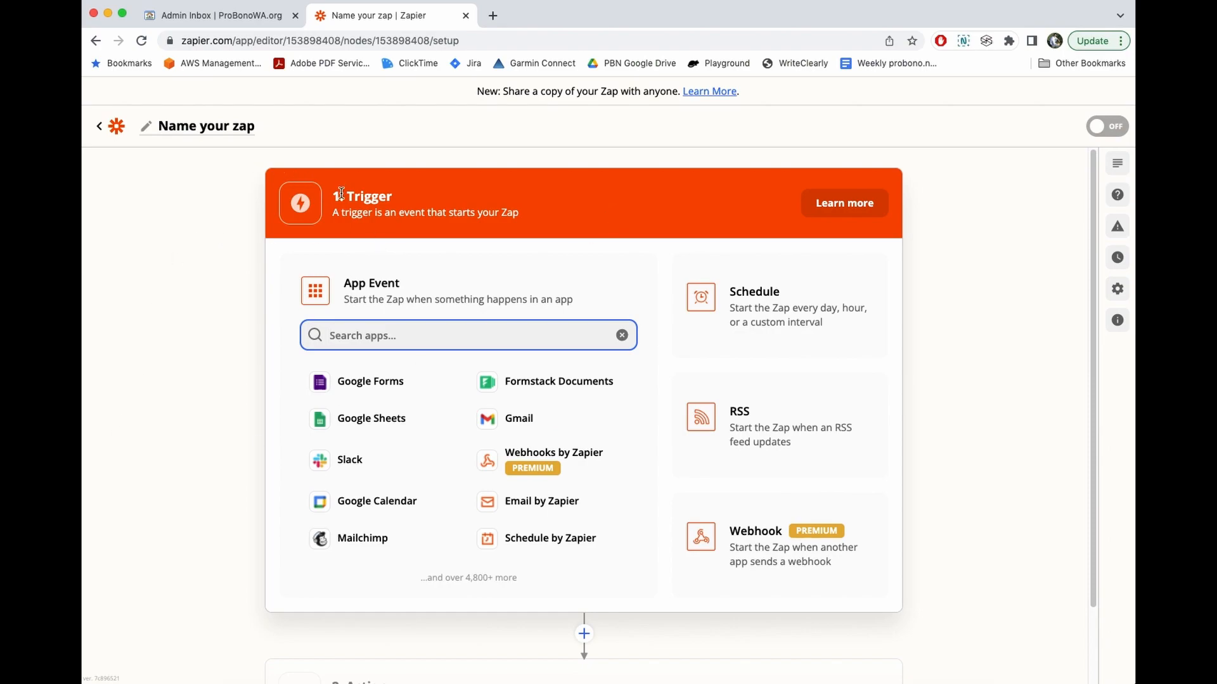
- Rename the zap to 'PBN Email Feature'
click(193, 125)
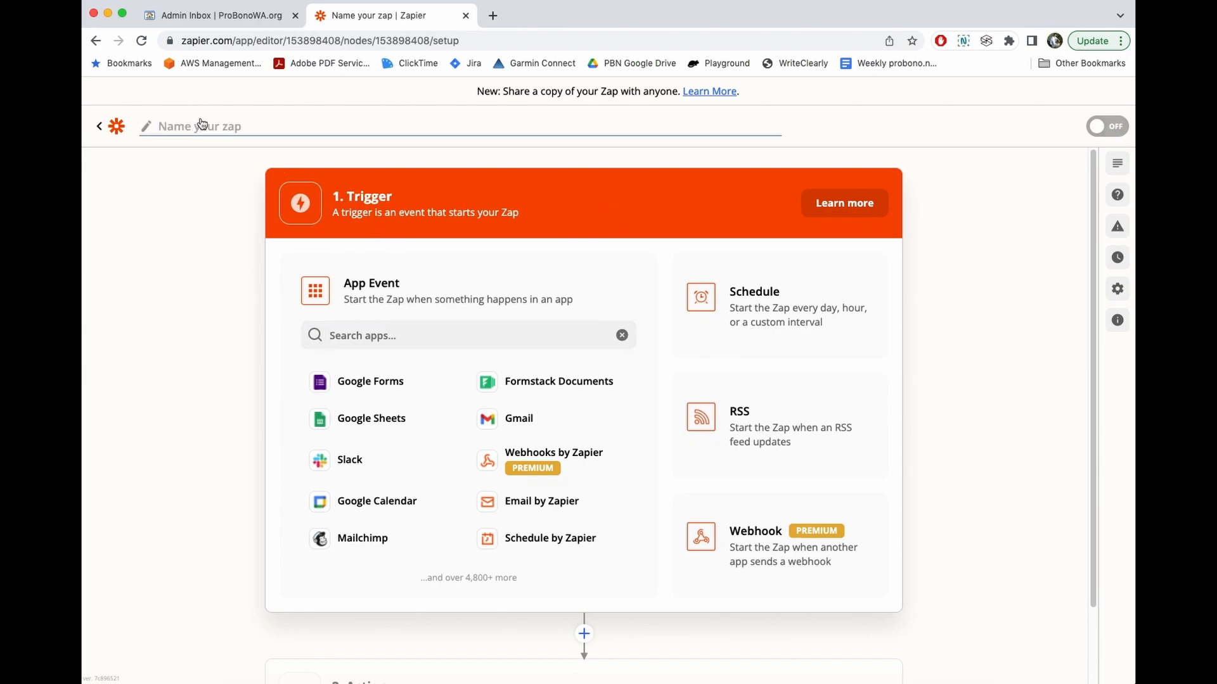
text(PBN Email Feature)
click(379, 202)
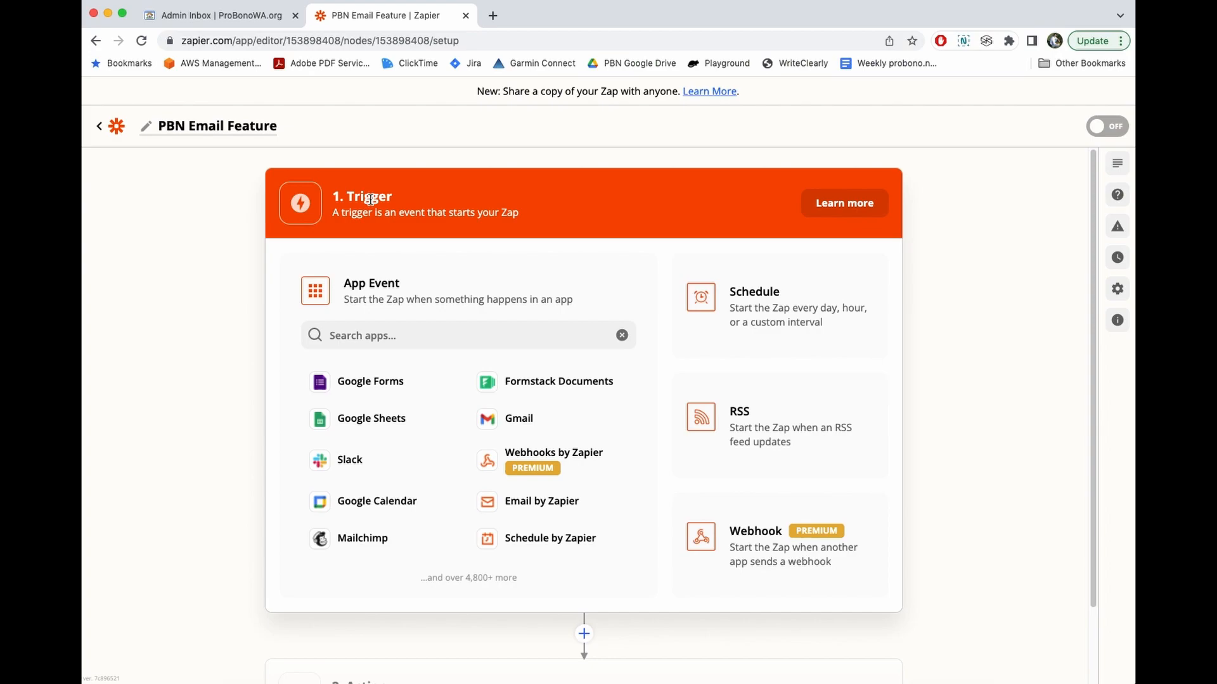
- Search apps for 'rss' and pick RSS by Zapier as the trigger app
click(387, 334)
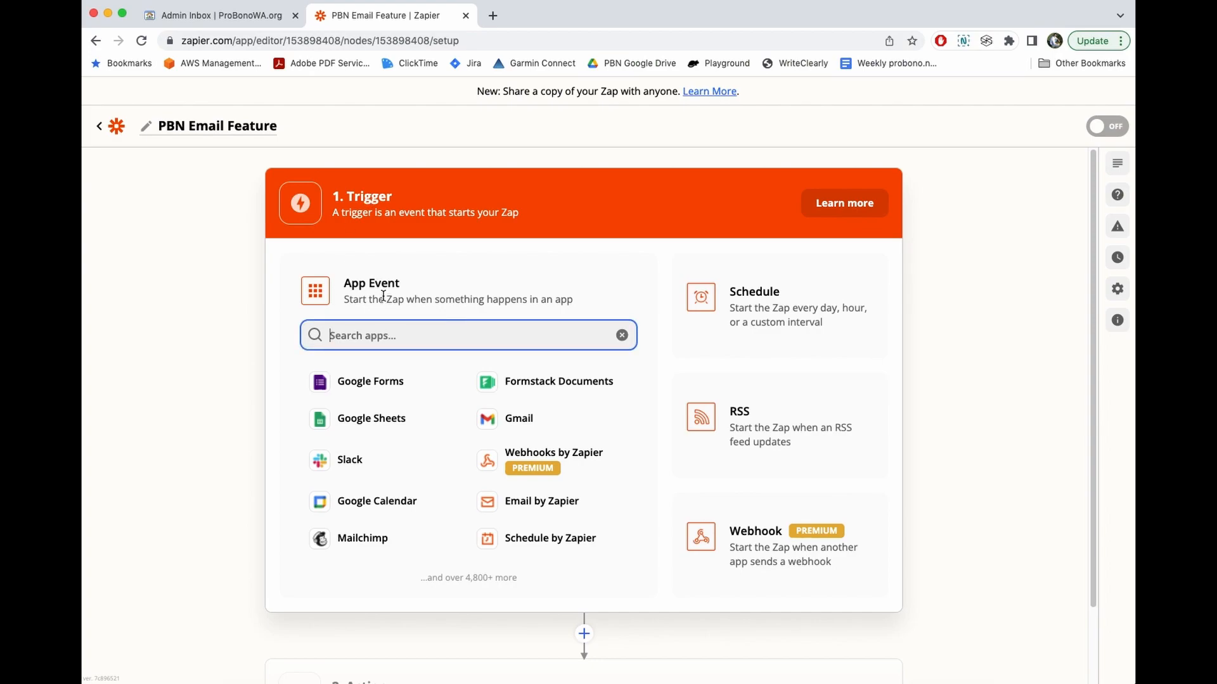
text(rss)
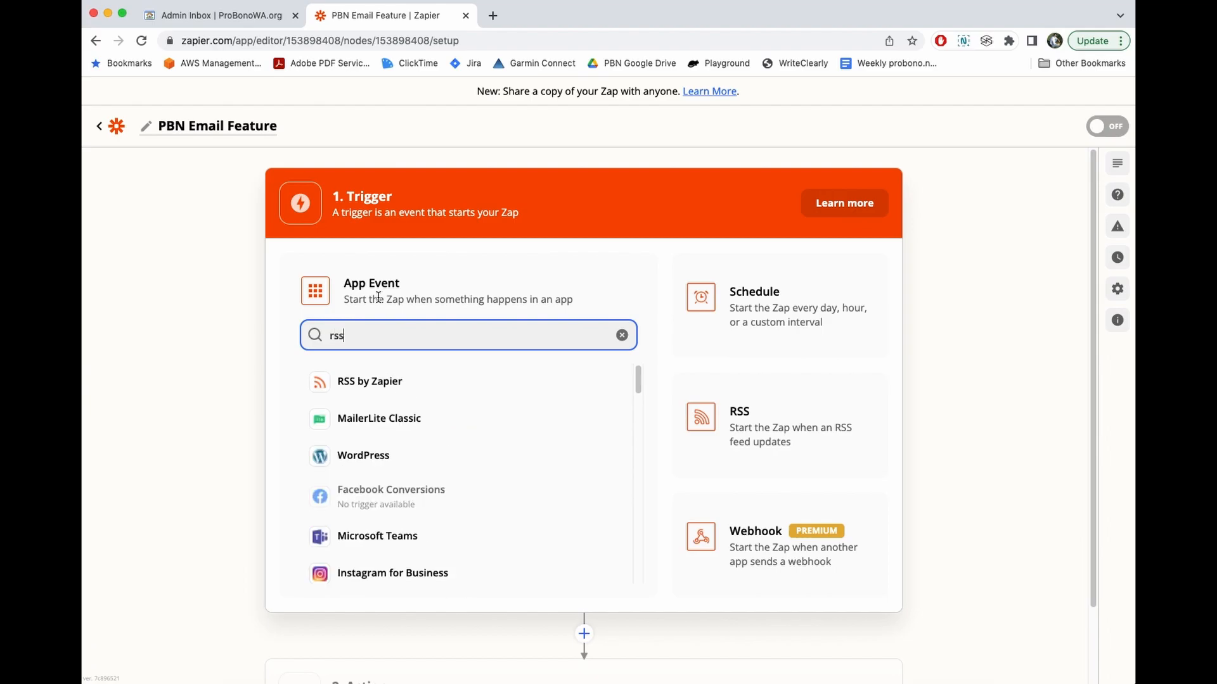
click(401, 383)
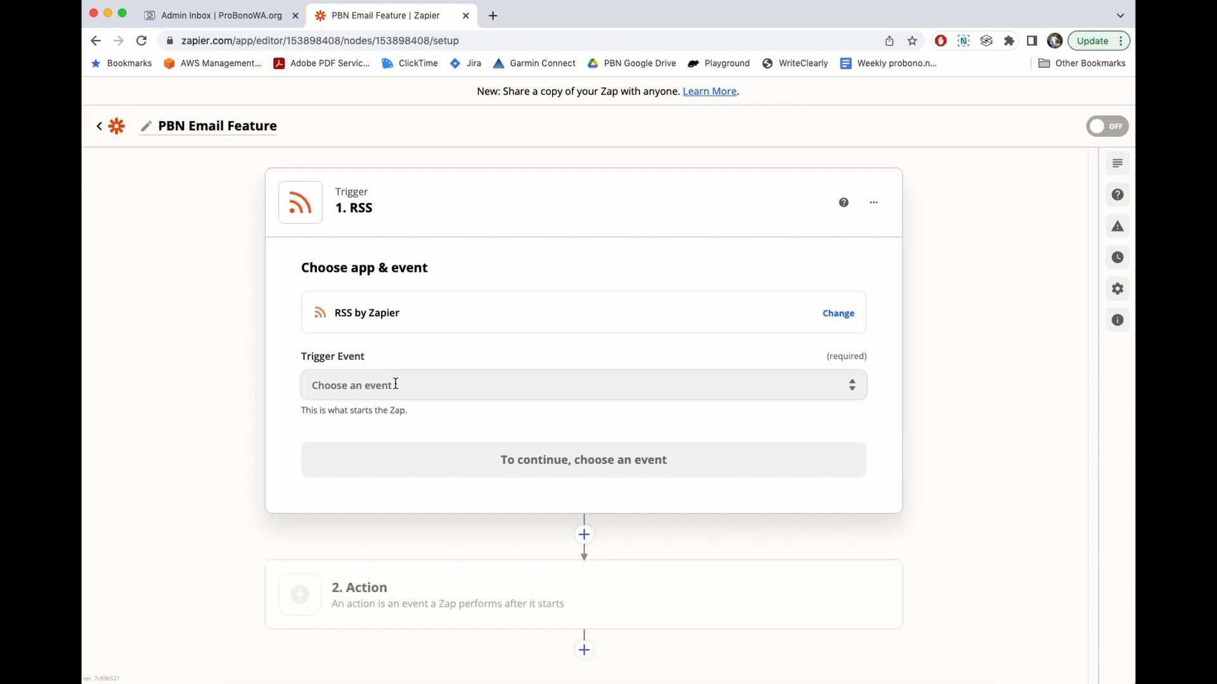
- Choose New Item in Feed as the RSS trigger event and continue to setup
click(417, 383)
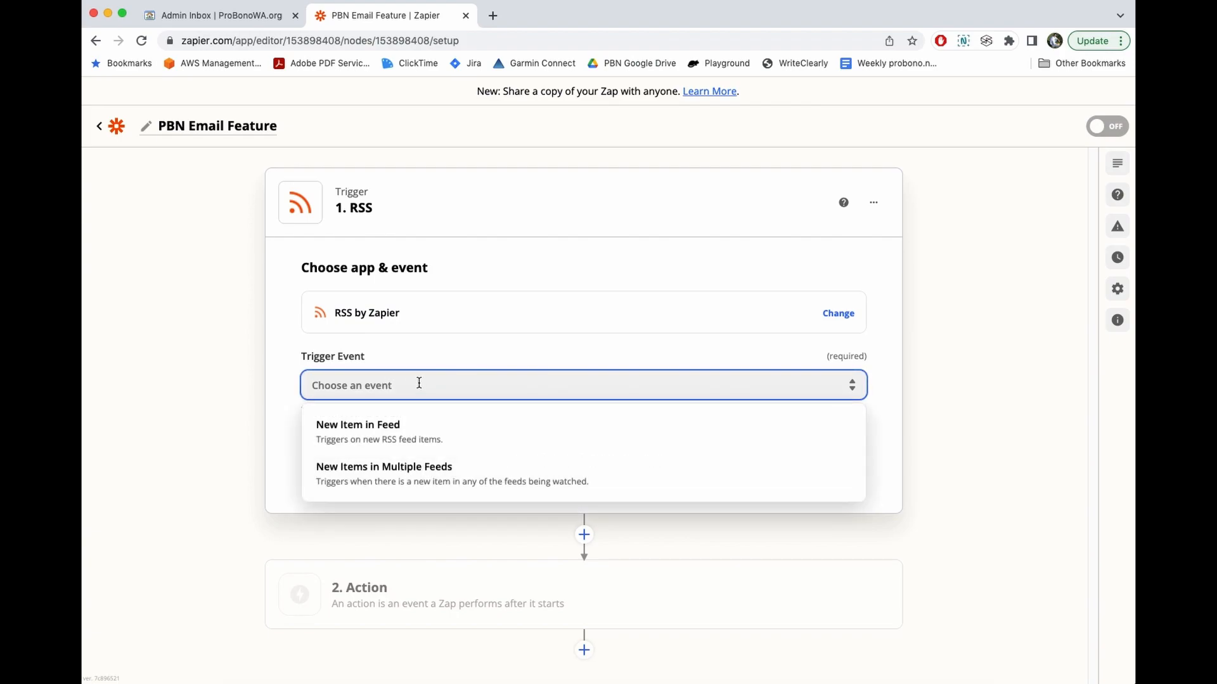
click(385, 434)
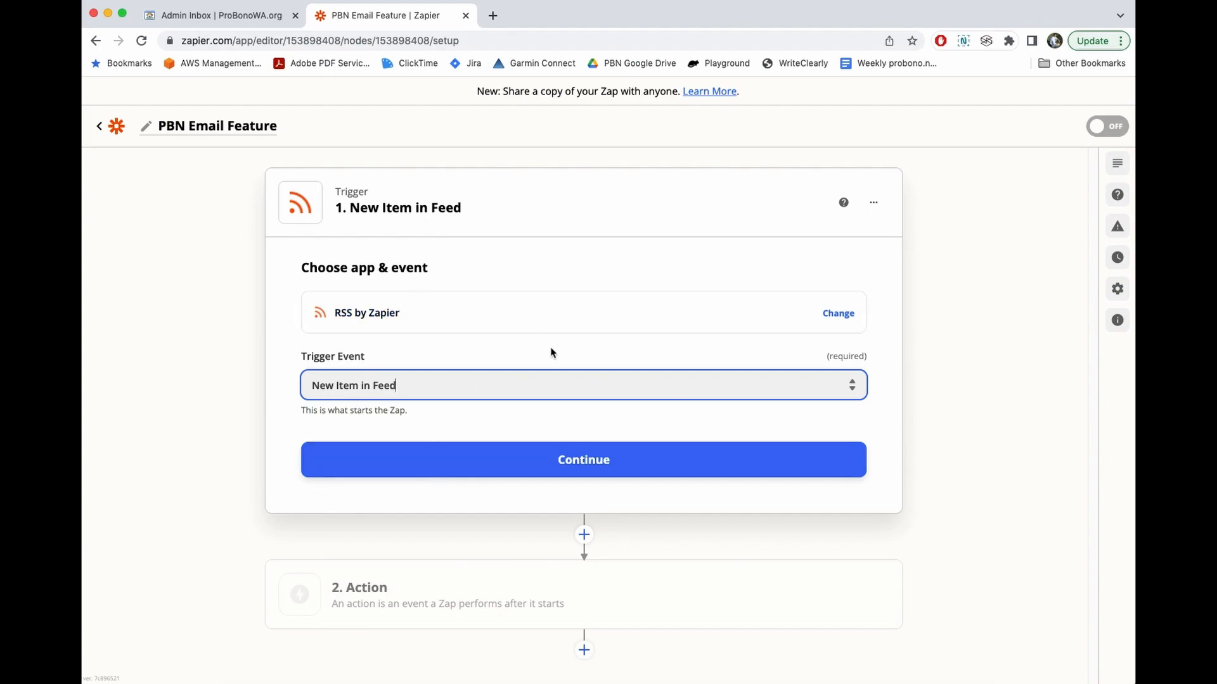
click(596, 467)
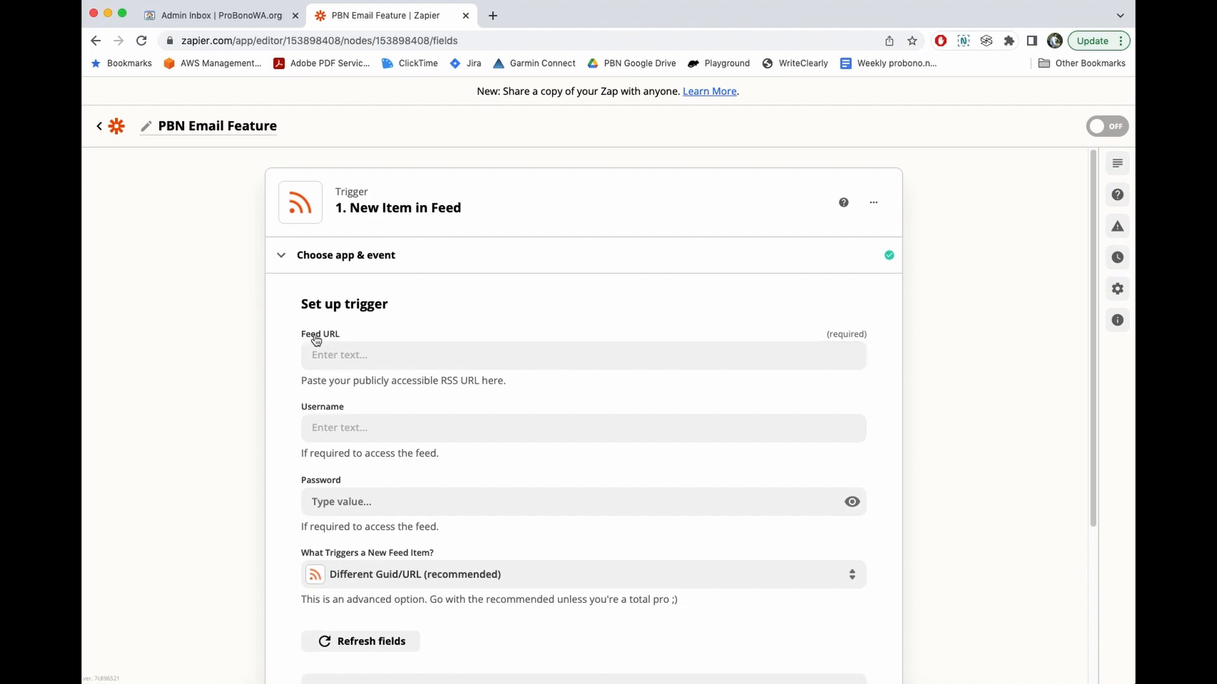
- Paste the ProBonoWA activity stream feed address into the trigger's Feed URL field
click(343, 357)
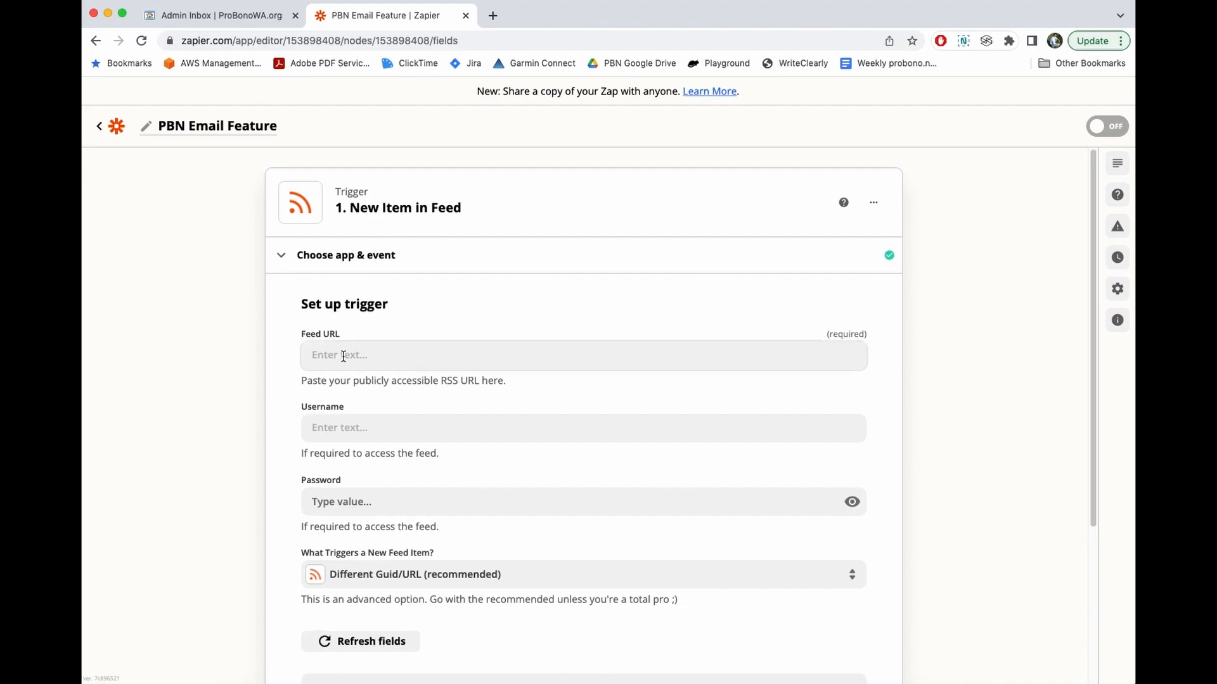
click(220, 19)
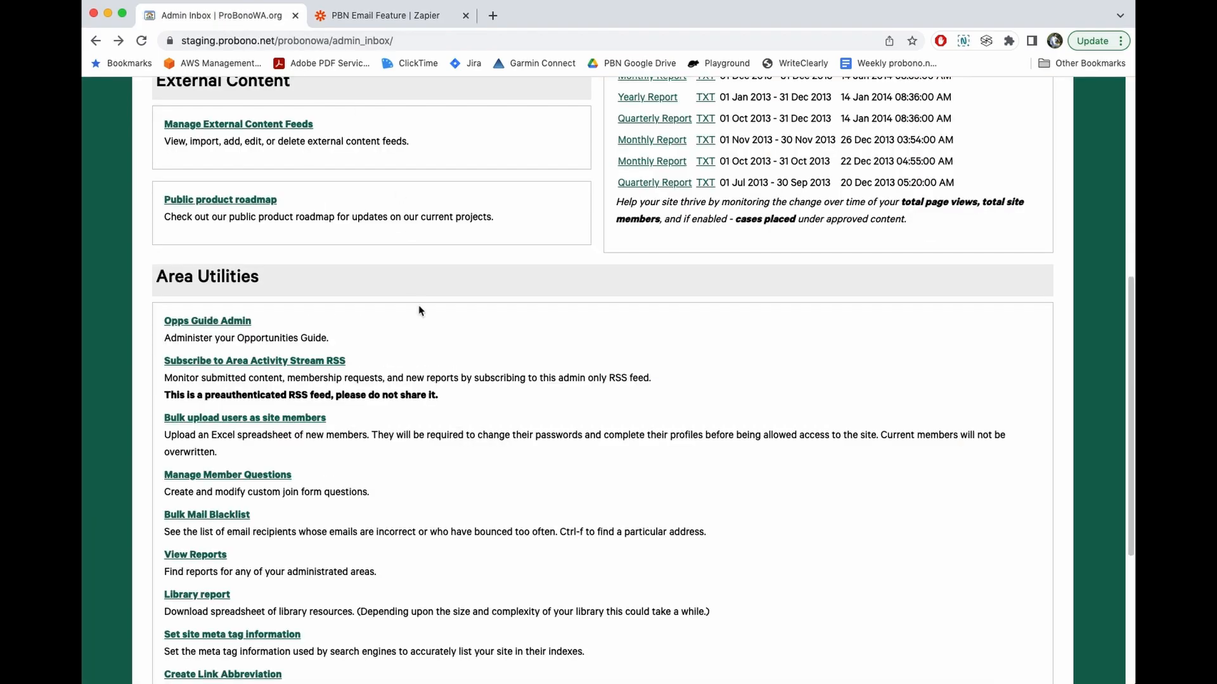
click(233, 361)
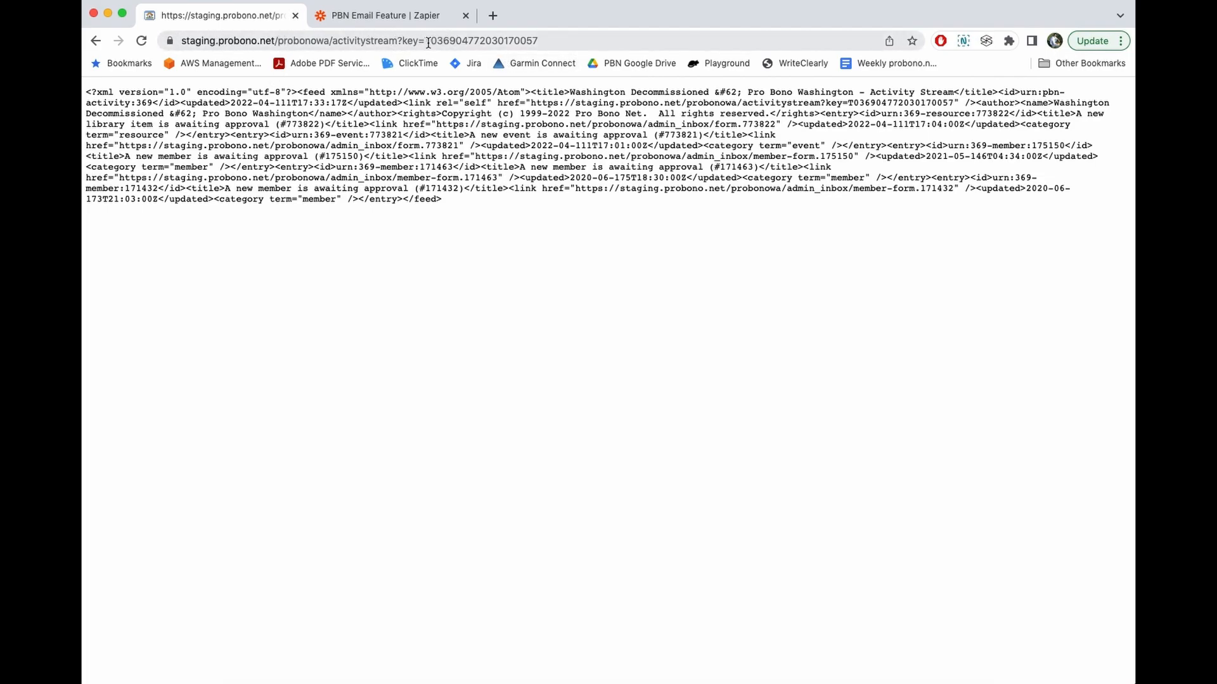
click(546, 39)
key(super+c)
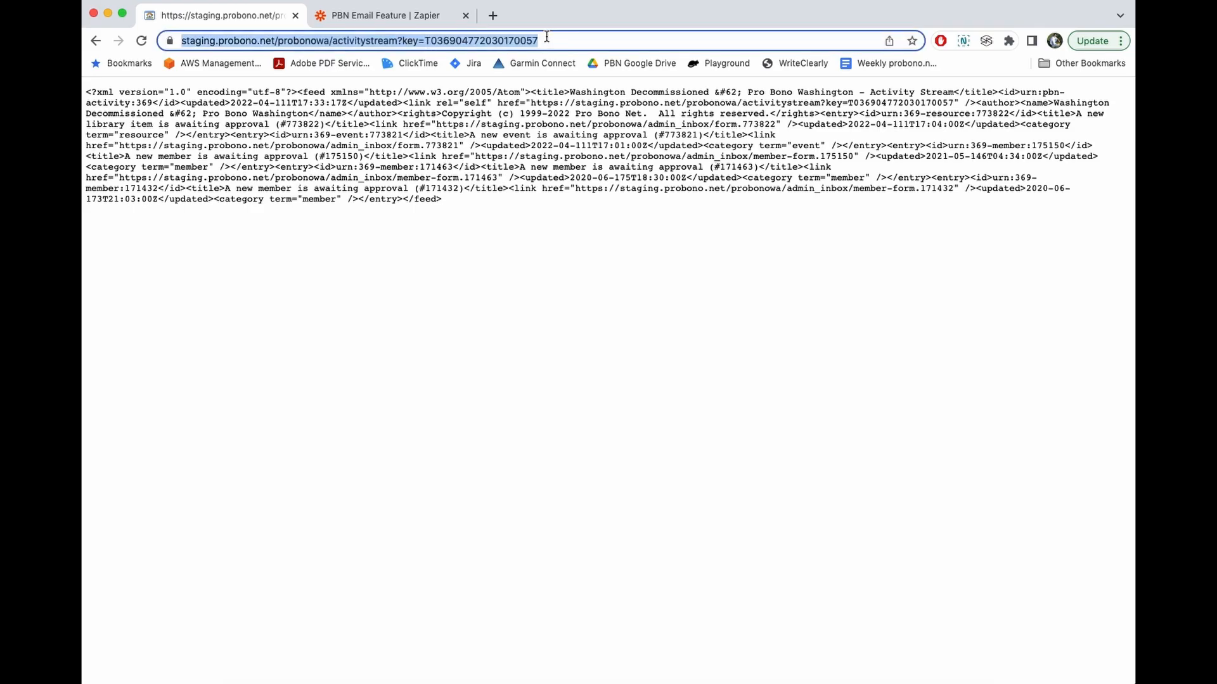
click(379, 23)
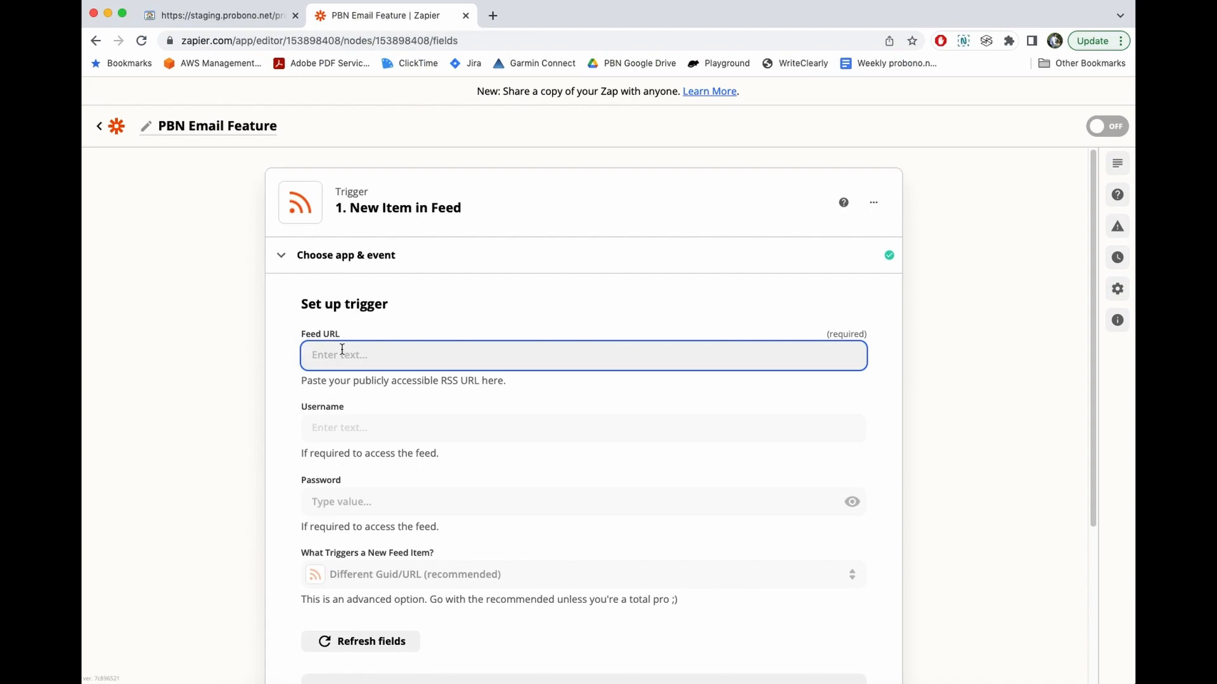
key(super+v)
click(979, 336)
scroll(979, 336, down, 2)
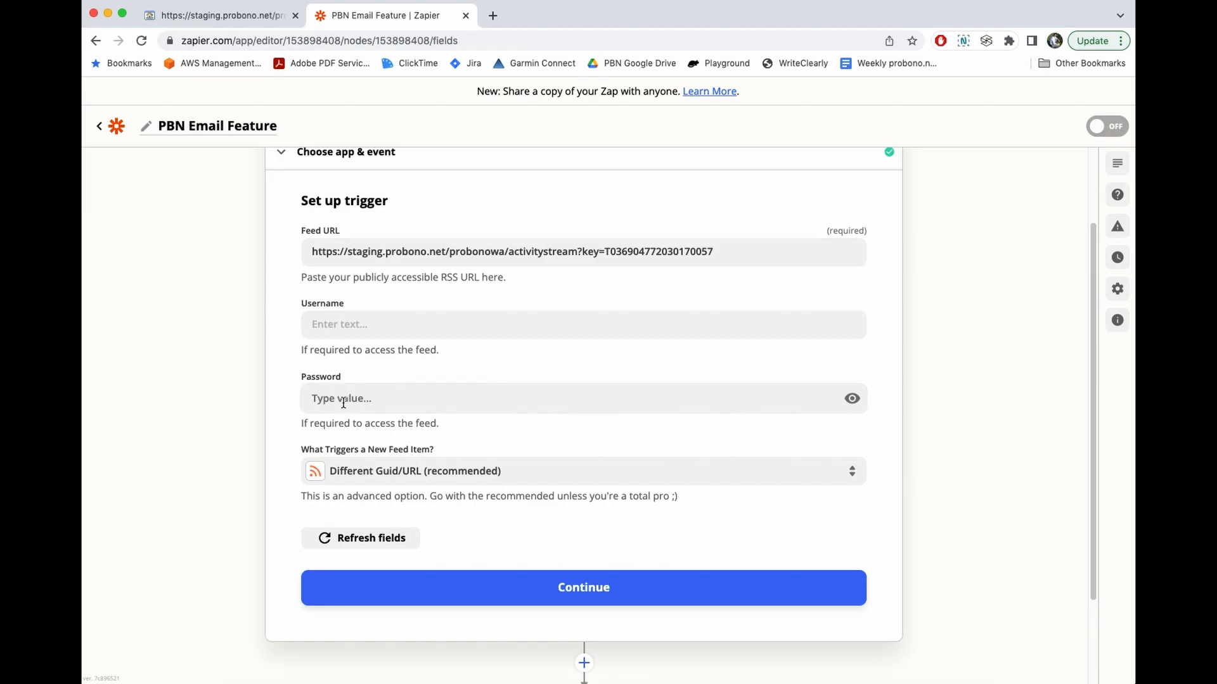
click(228, 17)
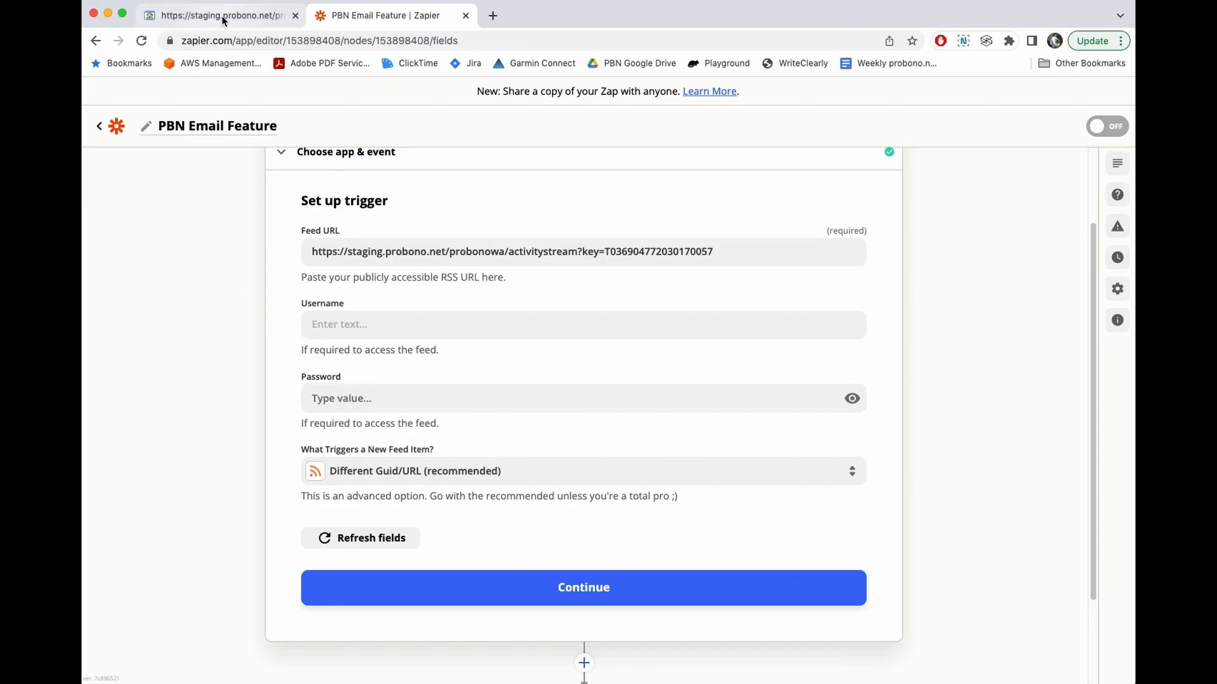
click(383, 19)
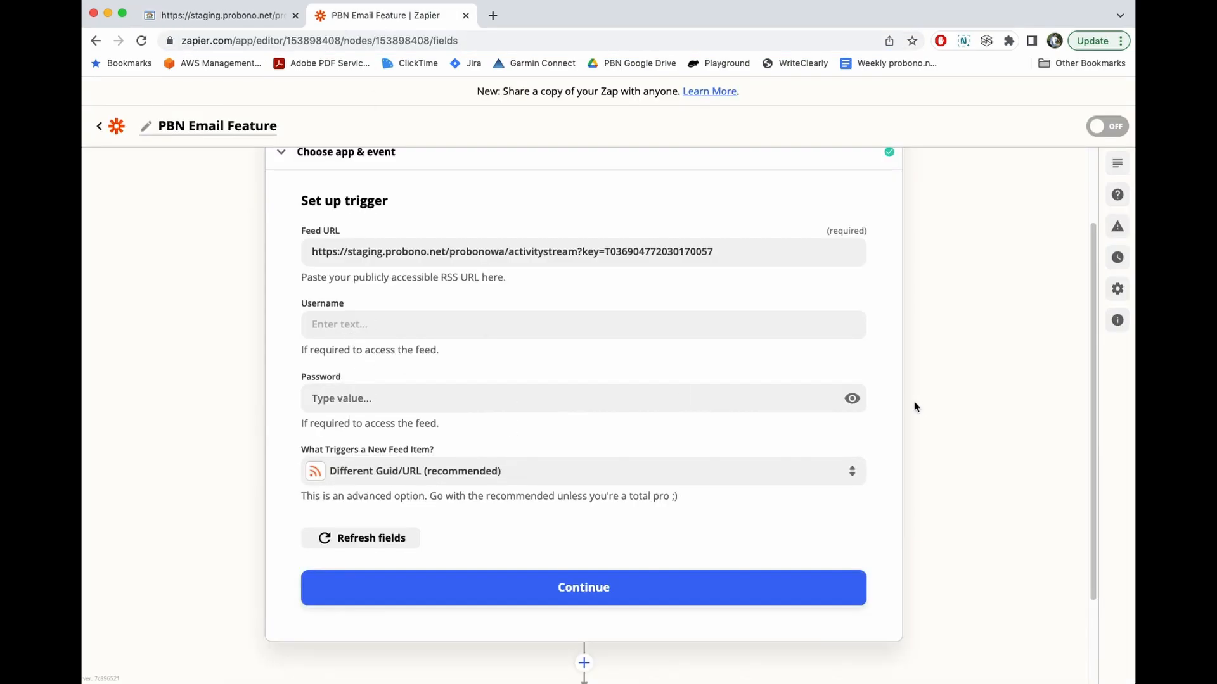
- Set 'What Triggers a New Feed Item?' to Different Content
click(190, 14)
click(97, 40)
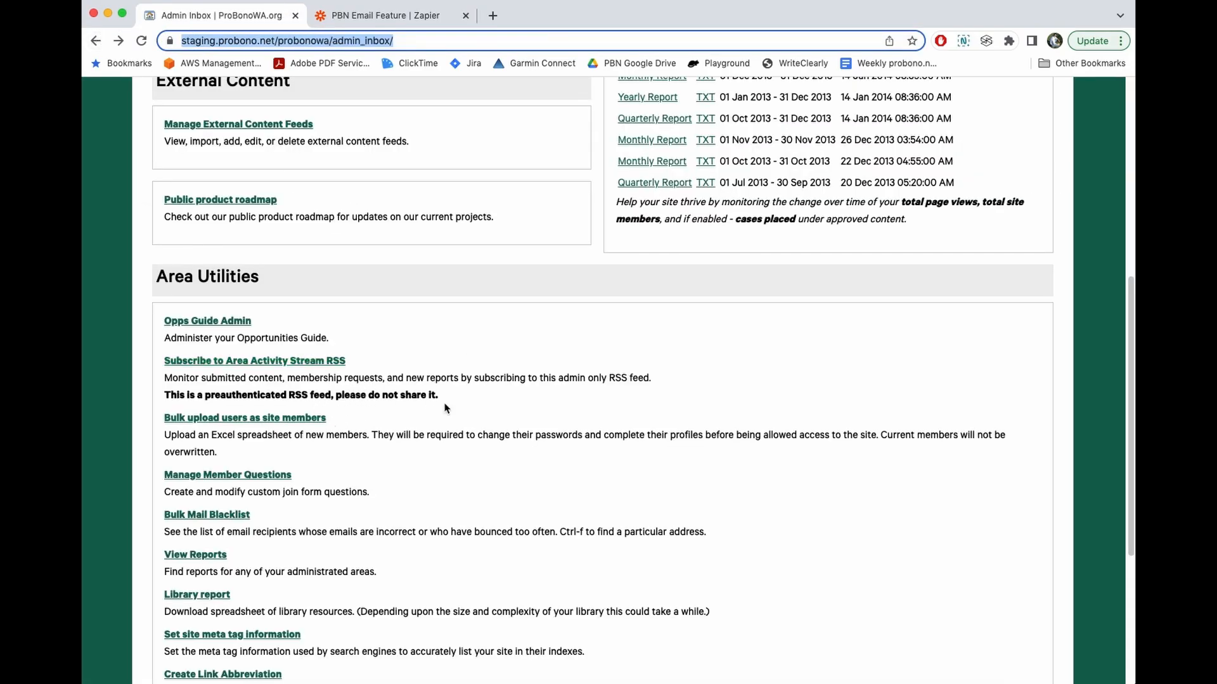
click(417, 21)
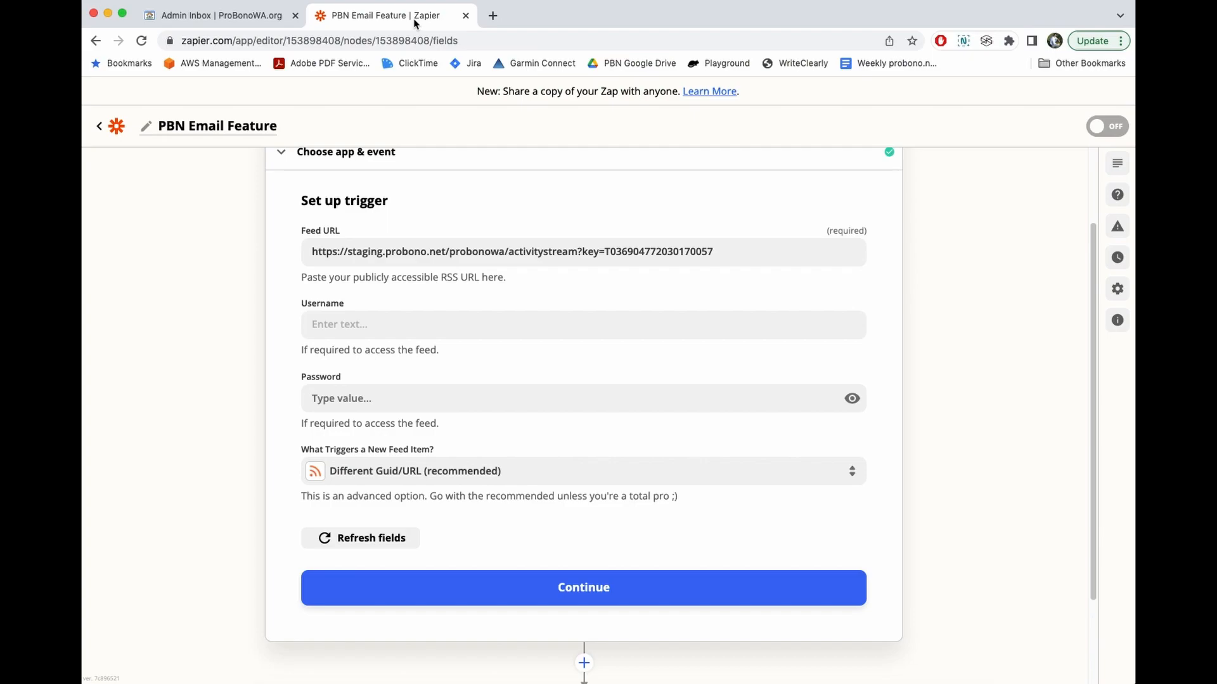
scroll(225, 349, down, 2)
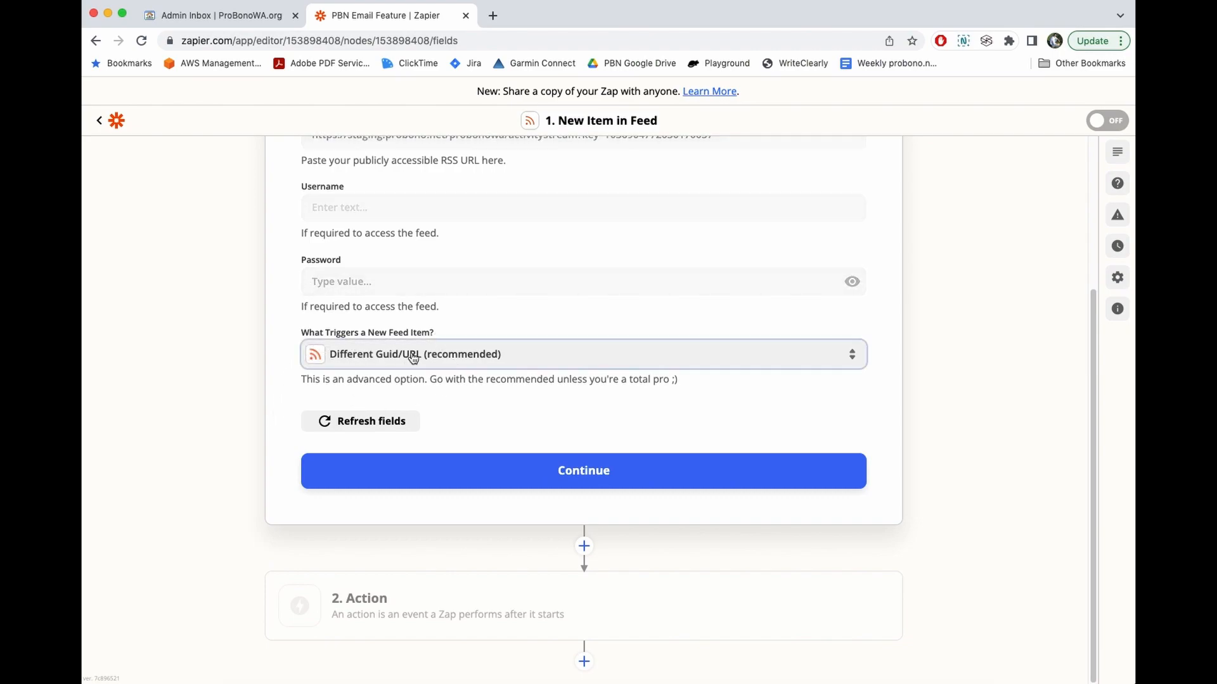
click(408, 360)
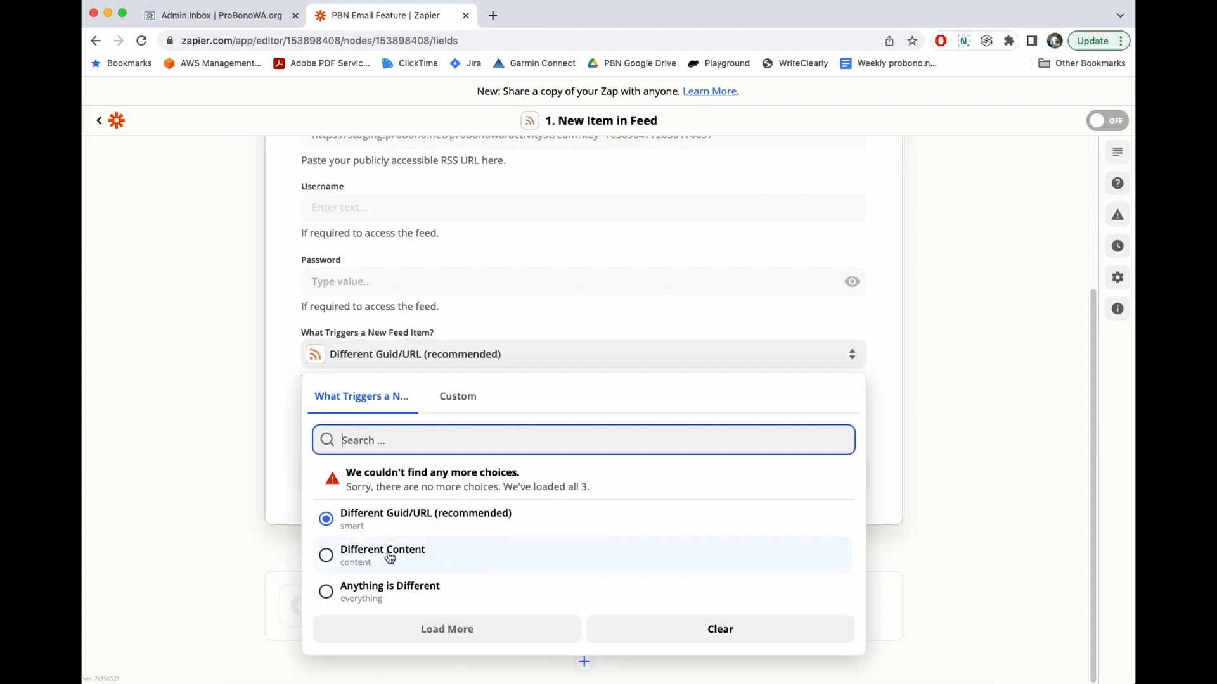
click(361, 555)
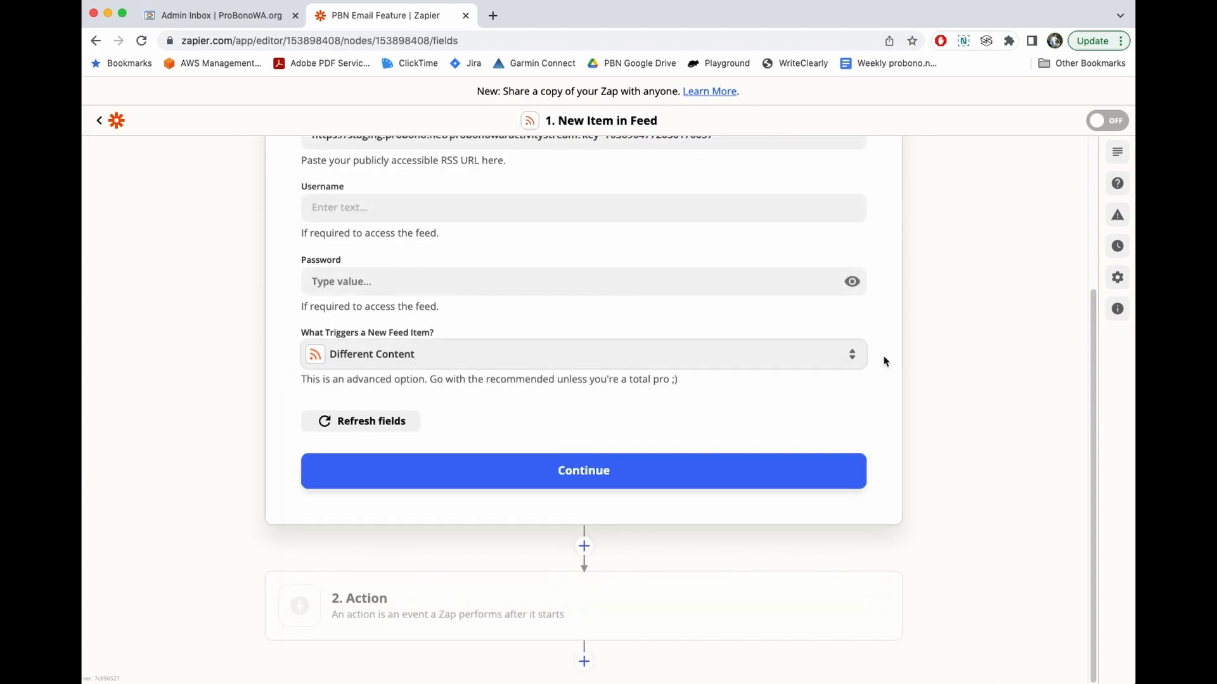
- Recheck the area activity stream RSS feed, then complete the trigger setup
click(190, 14)
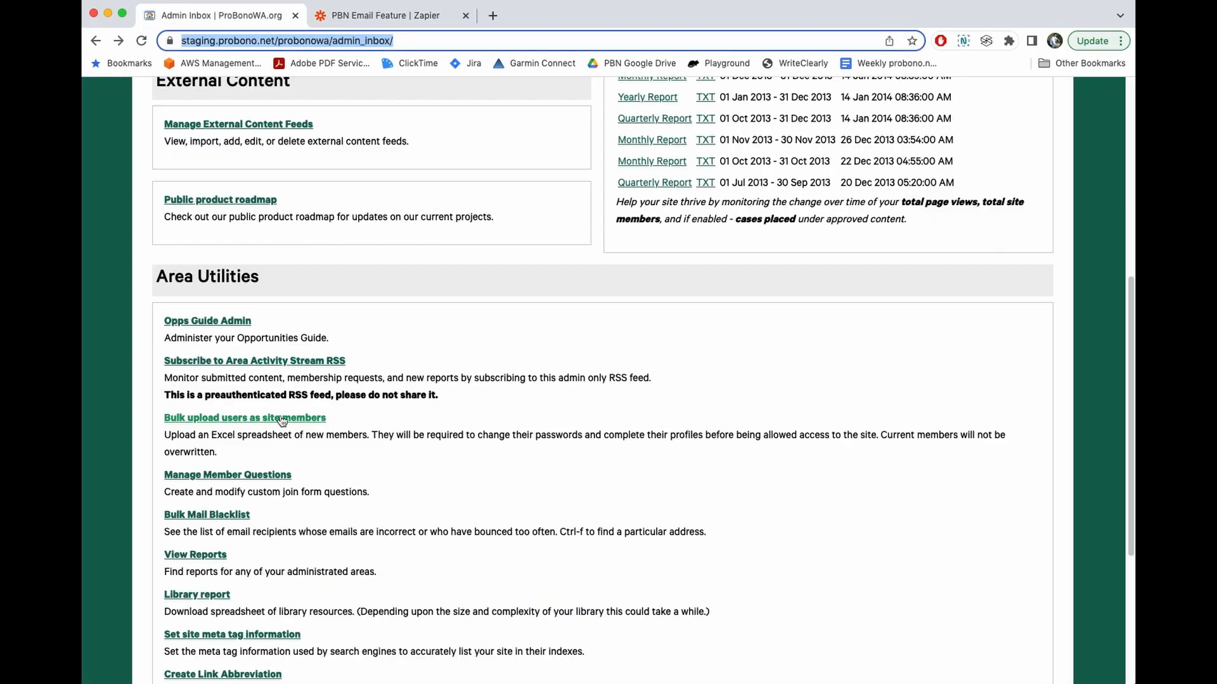
click(277, 368)
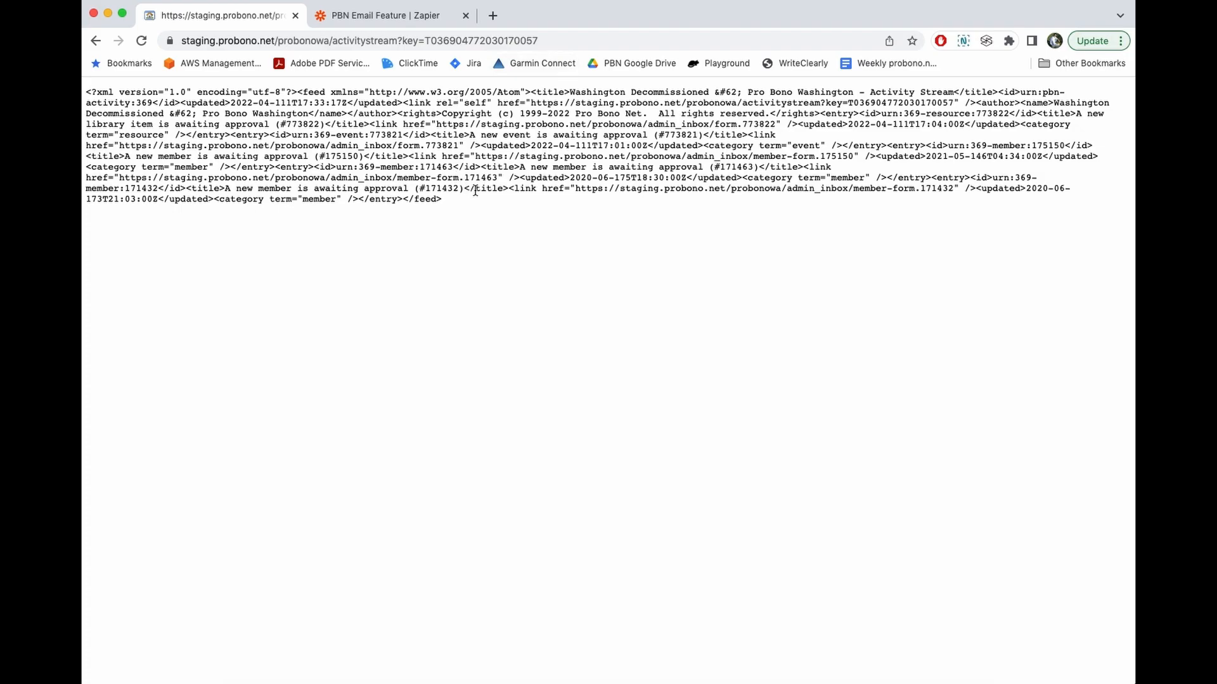
click(413, 18)
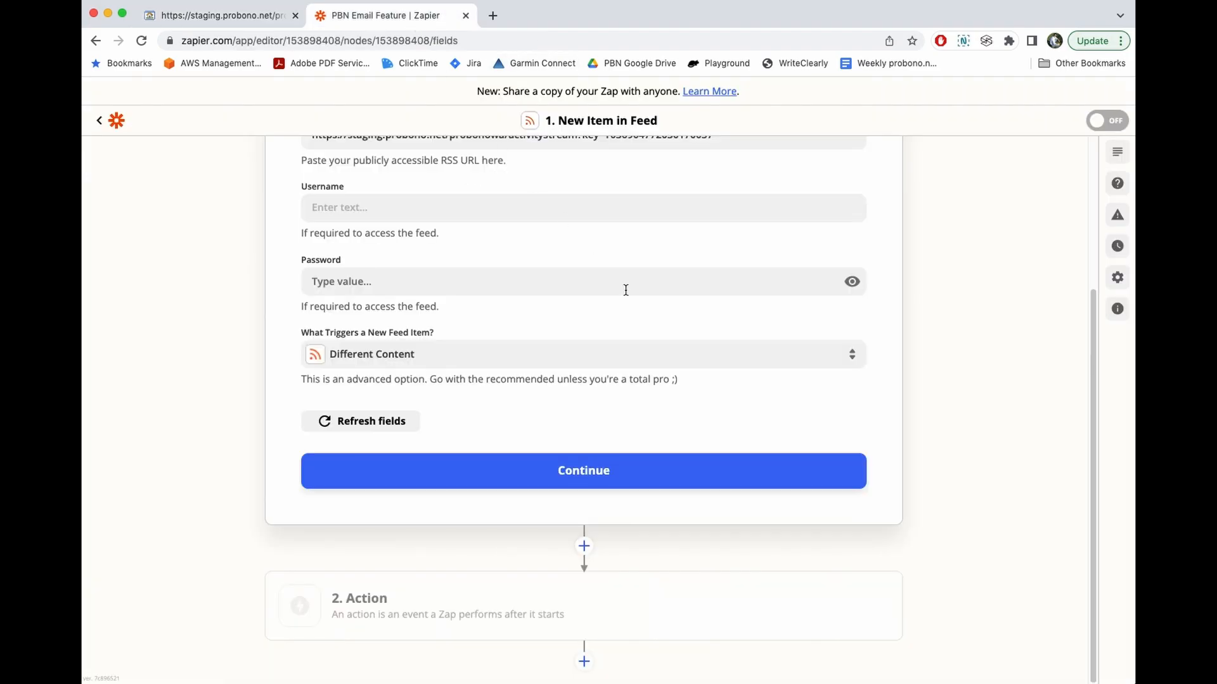
click(566, 480)
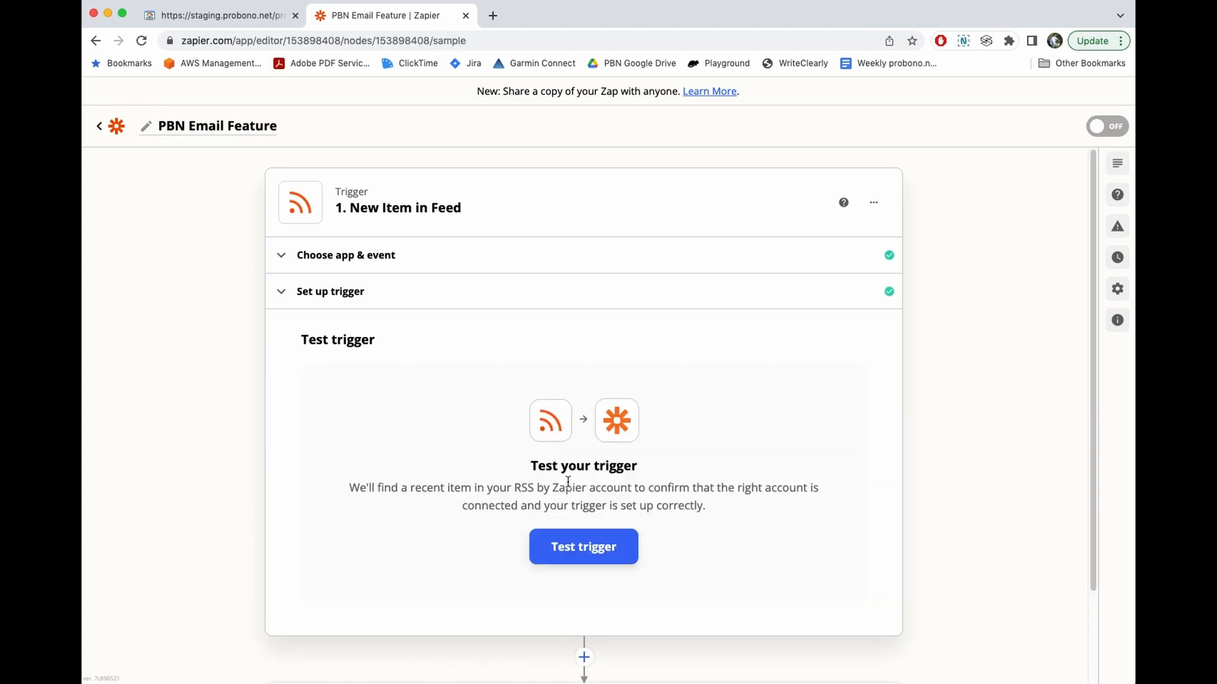
- Test the RSS trigger, review the returned Item C library-item approval, and continue
scroll(248, 335, down, 2)
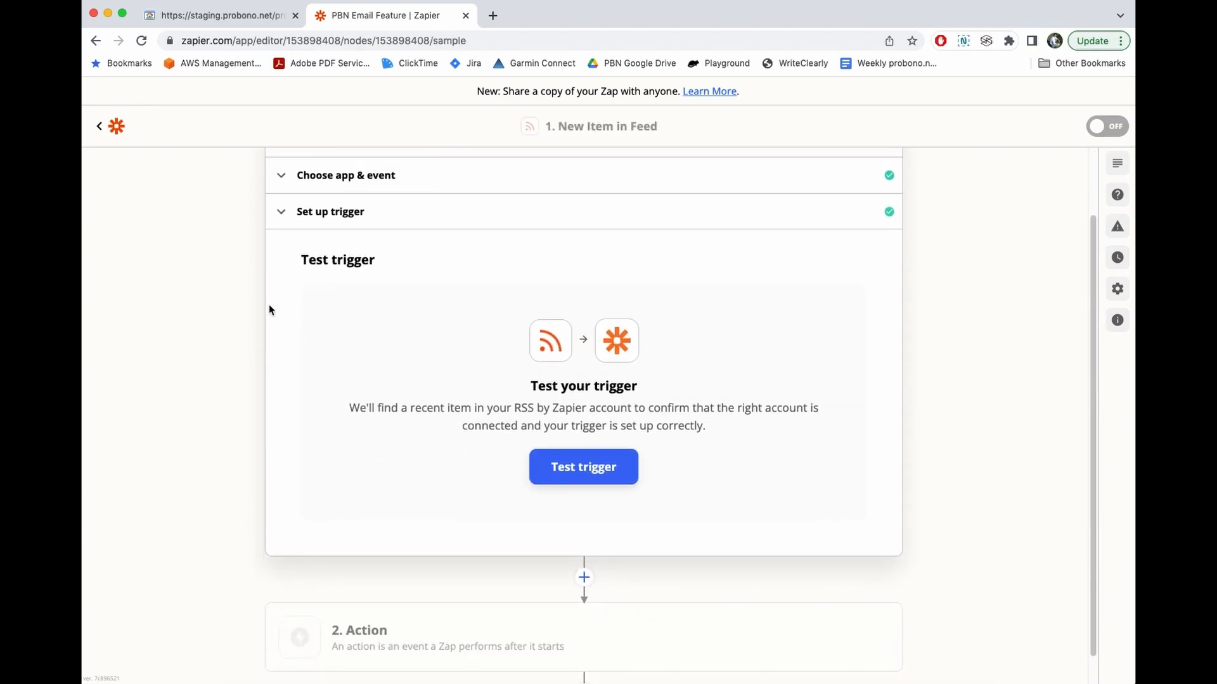
click(588, 470)
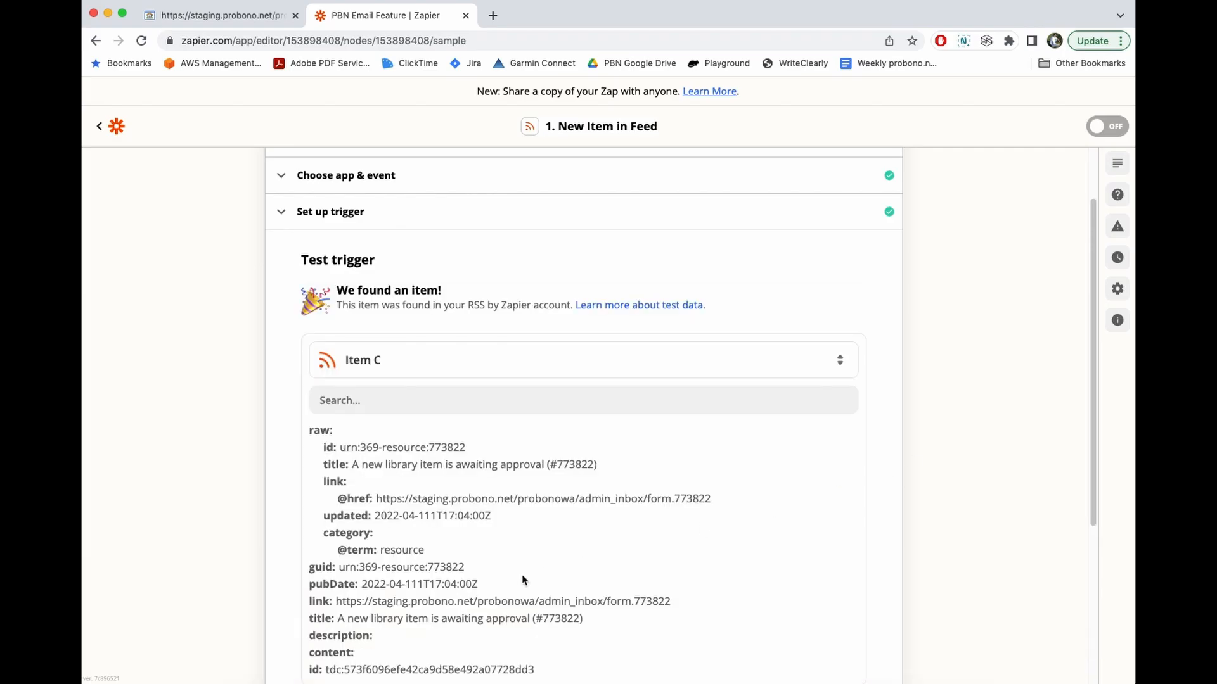
scroll(893, 377, down, 2)
scroll(913, 393, up, 1)
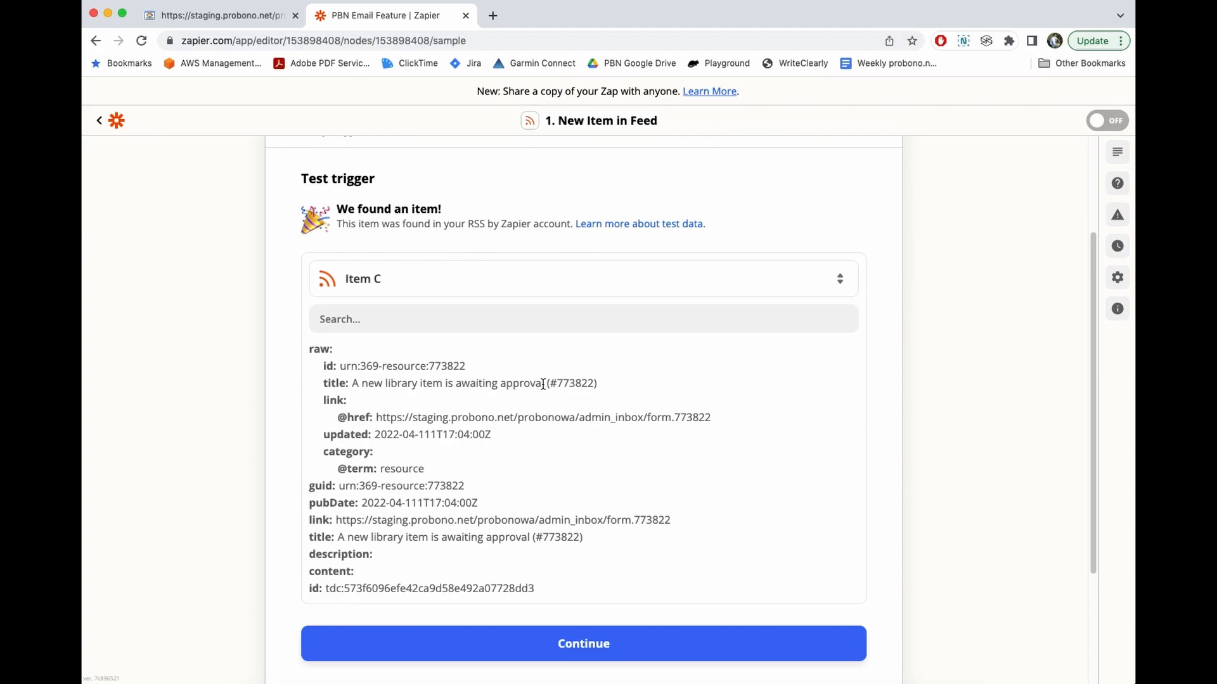
drag(375, 417, 519, 417)
scroll(471, 383, down, 1)
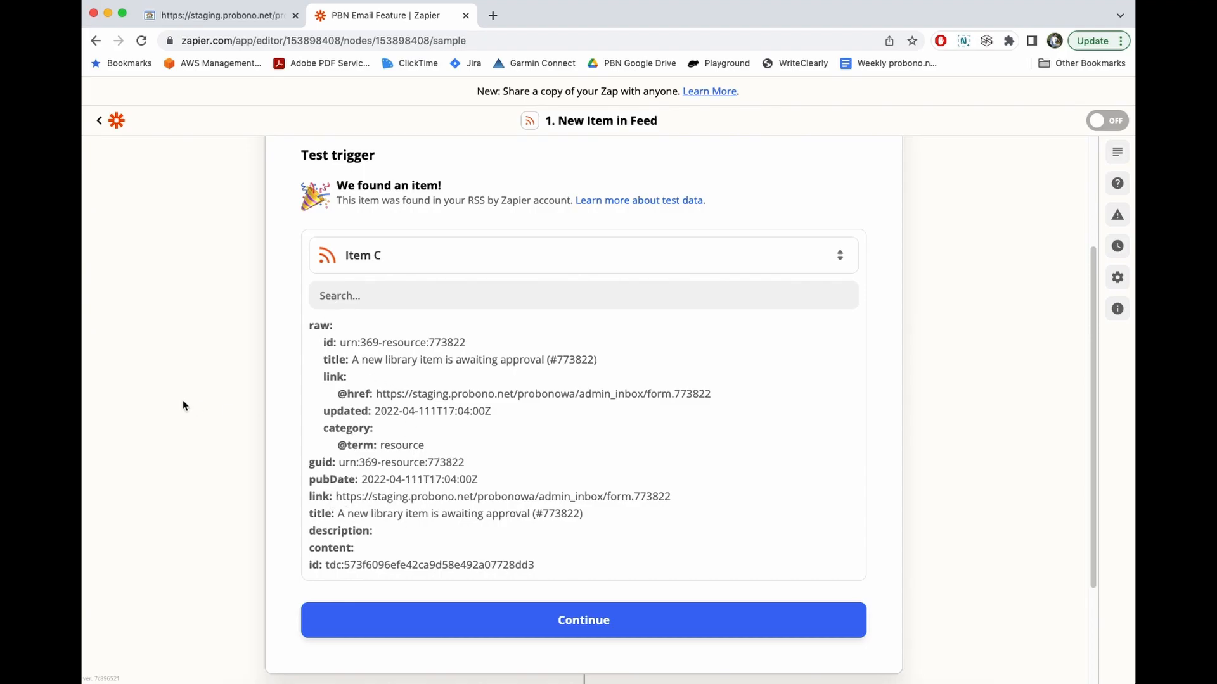
scroll(232, 397, down, 1)
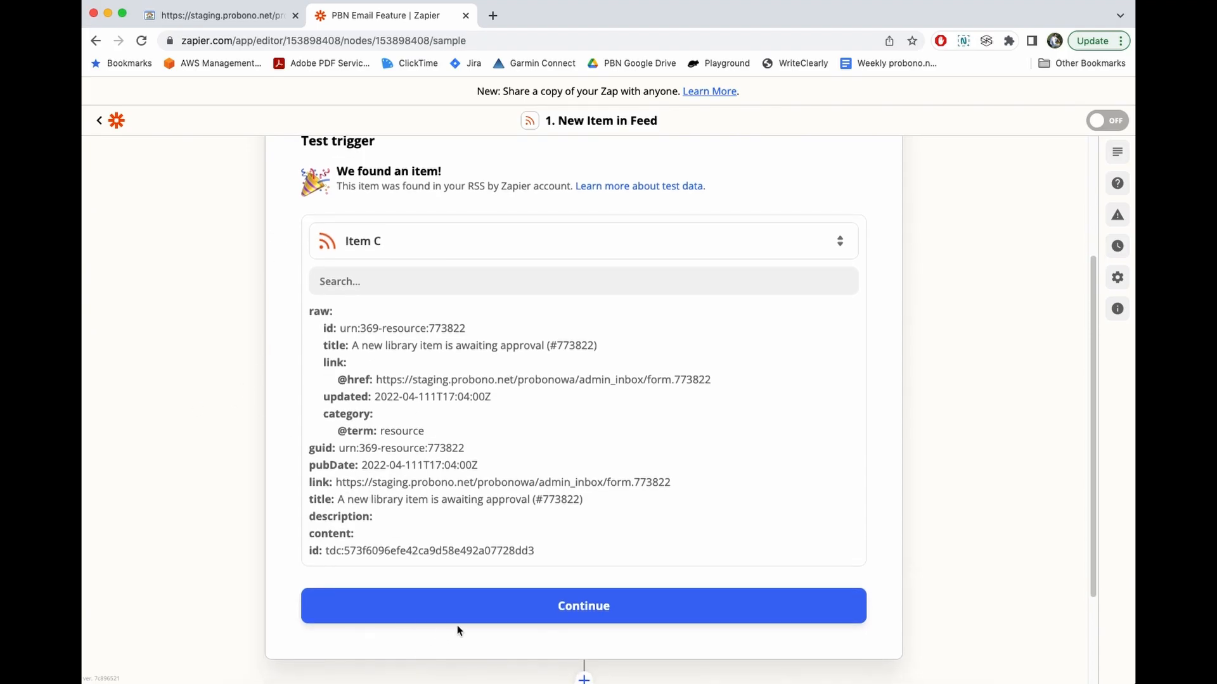
click(563, 612)
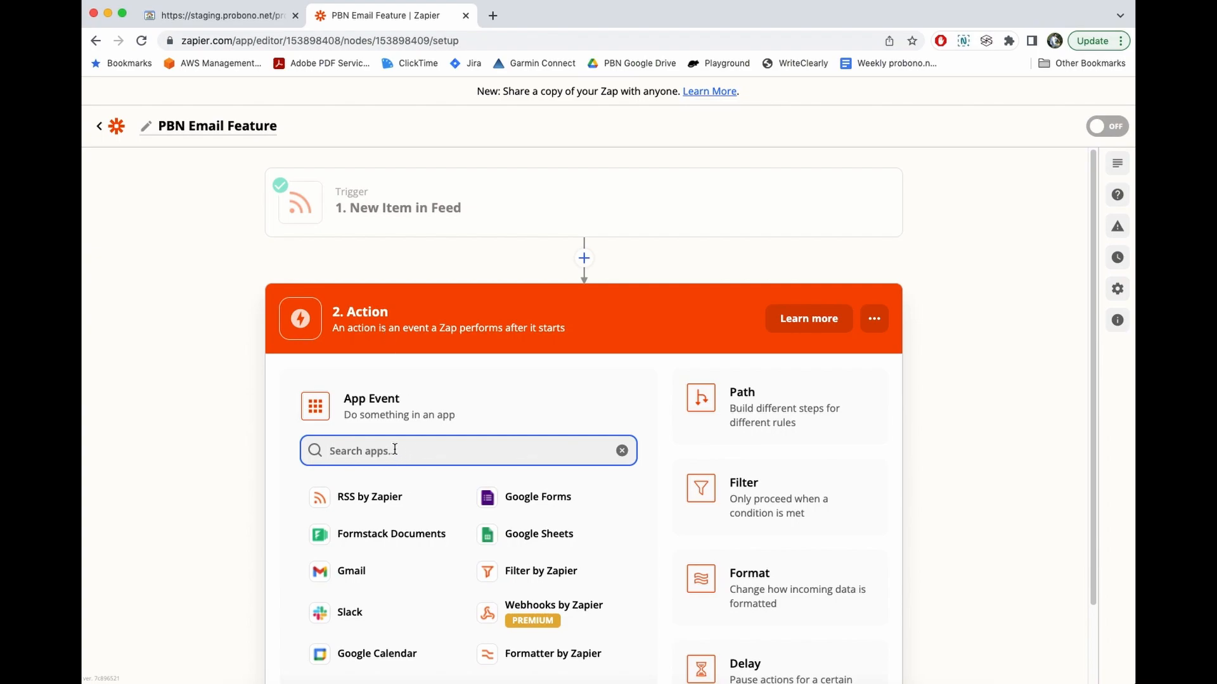
- Set the action to Email by Zapier's Send Outbound Email event
text(email)
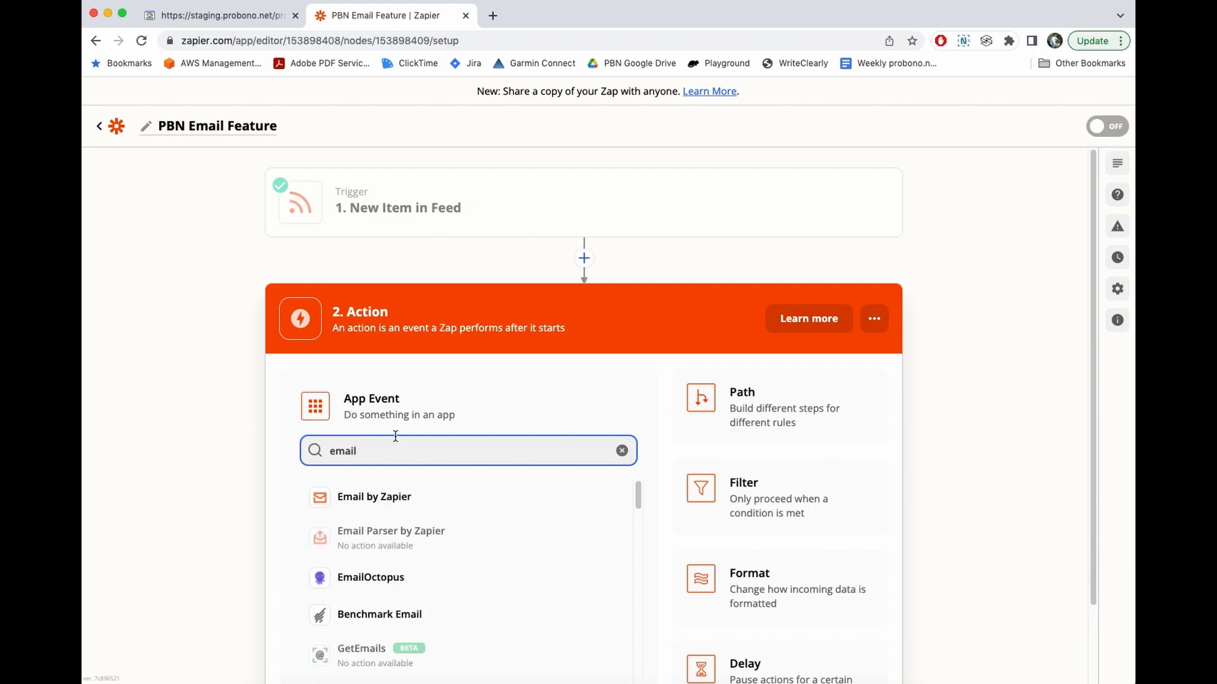
scroll(395, 436, down, 3)
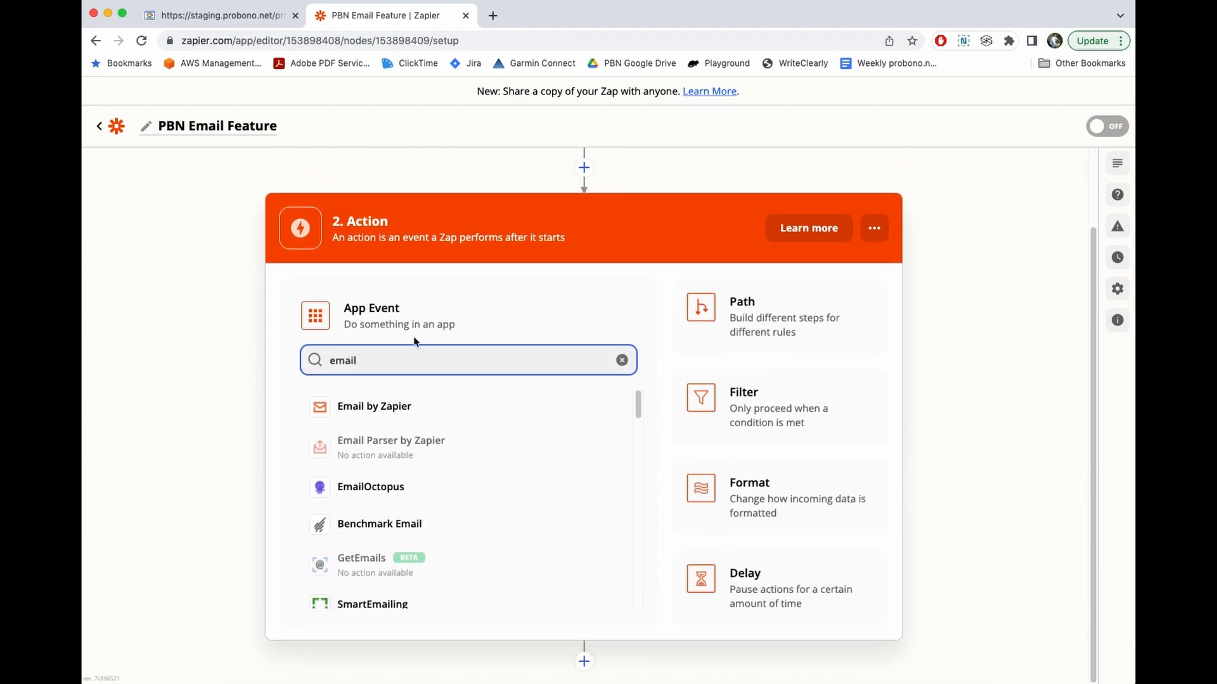
click(395, 411)
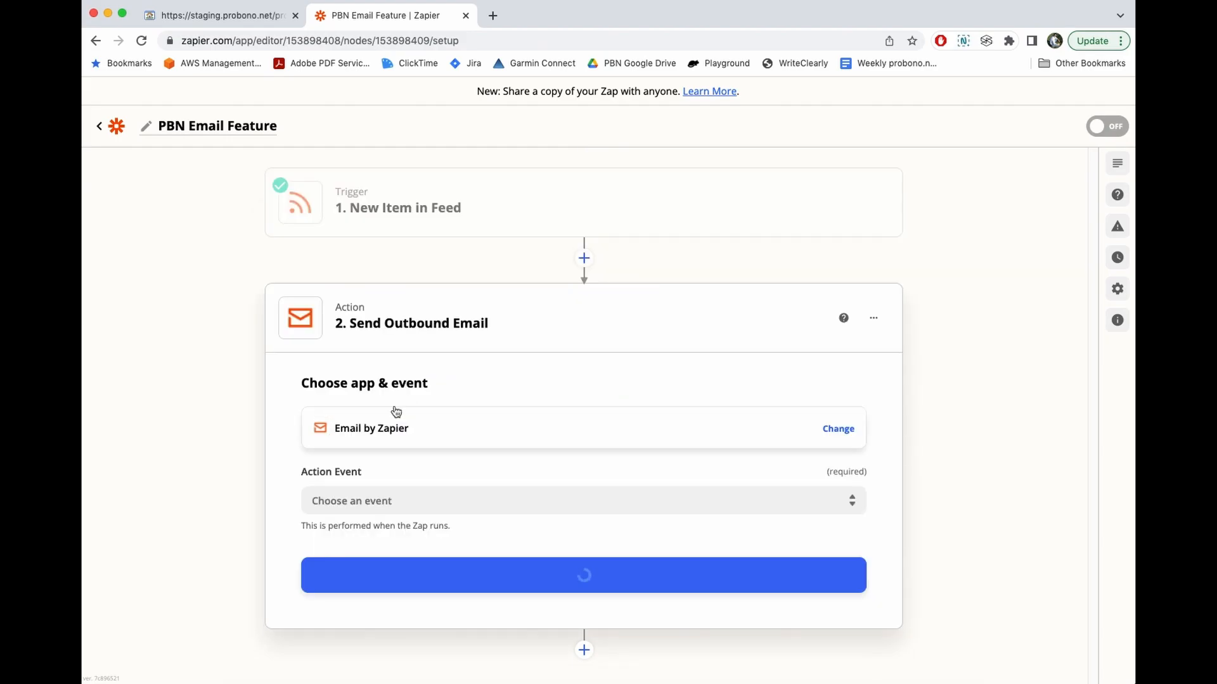
click(444, 496)
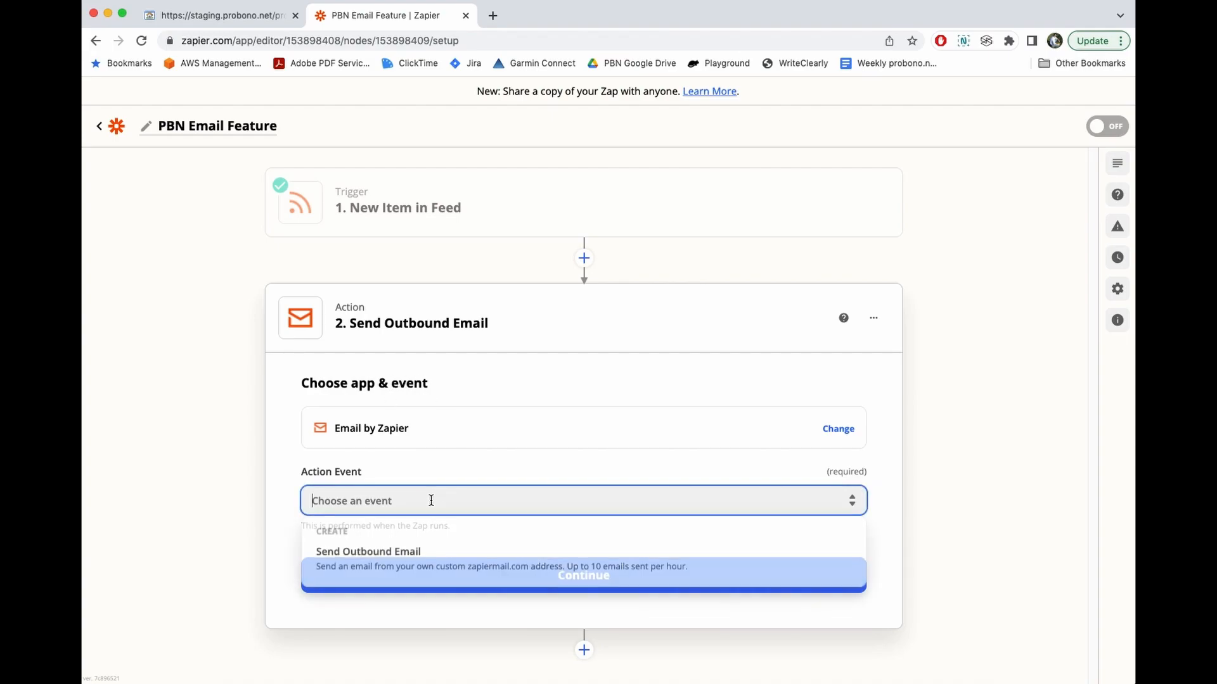
click(398, 567)
click(590, 585)
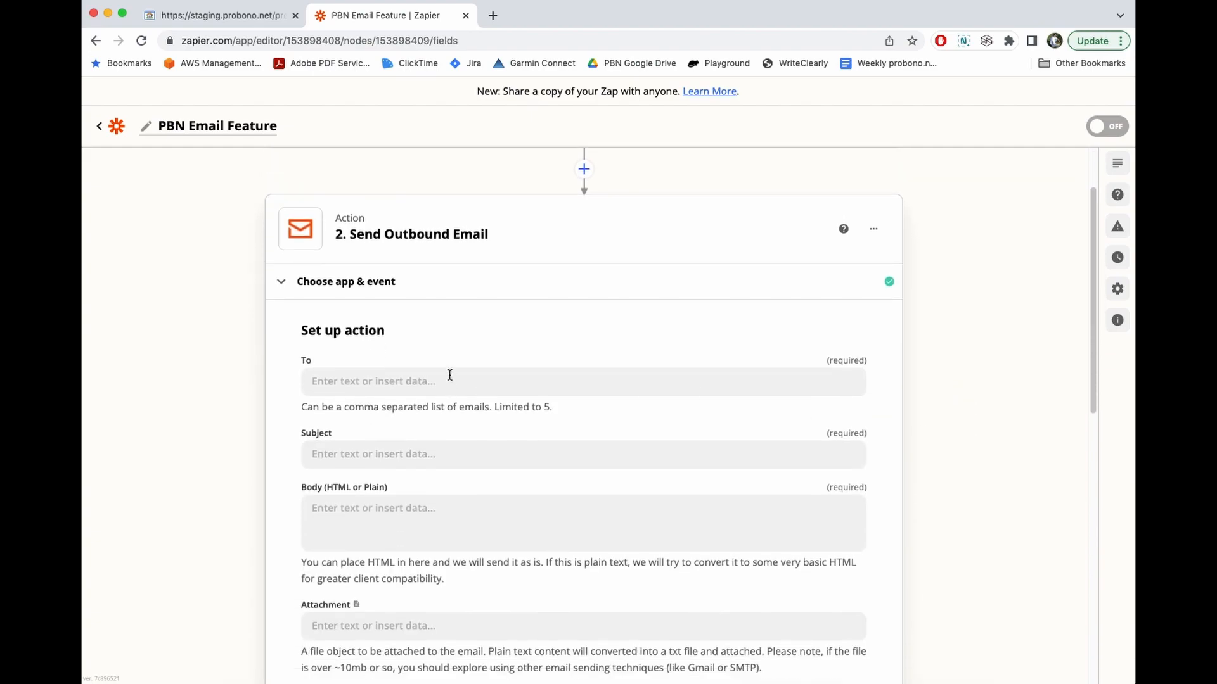
- Enter the recipient's e-mail address in the To field
click(450, 375)
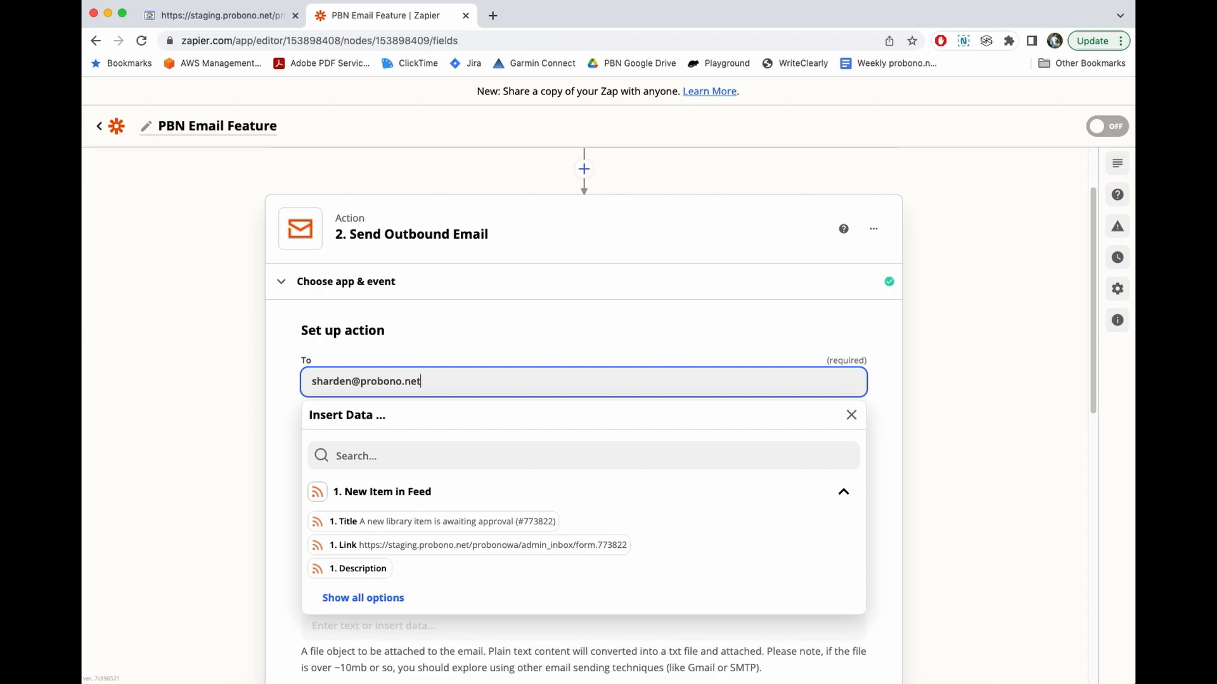
click(851, 415)
scroll(1007, 346, down, 2)
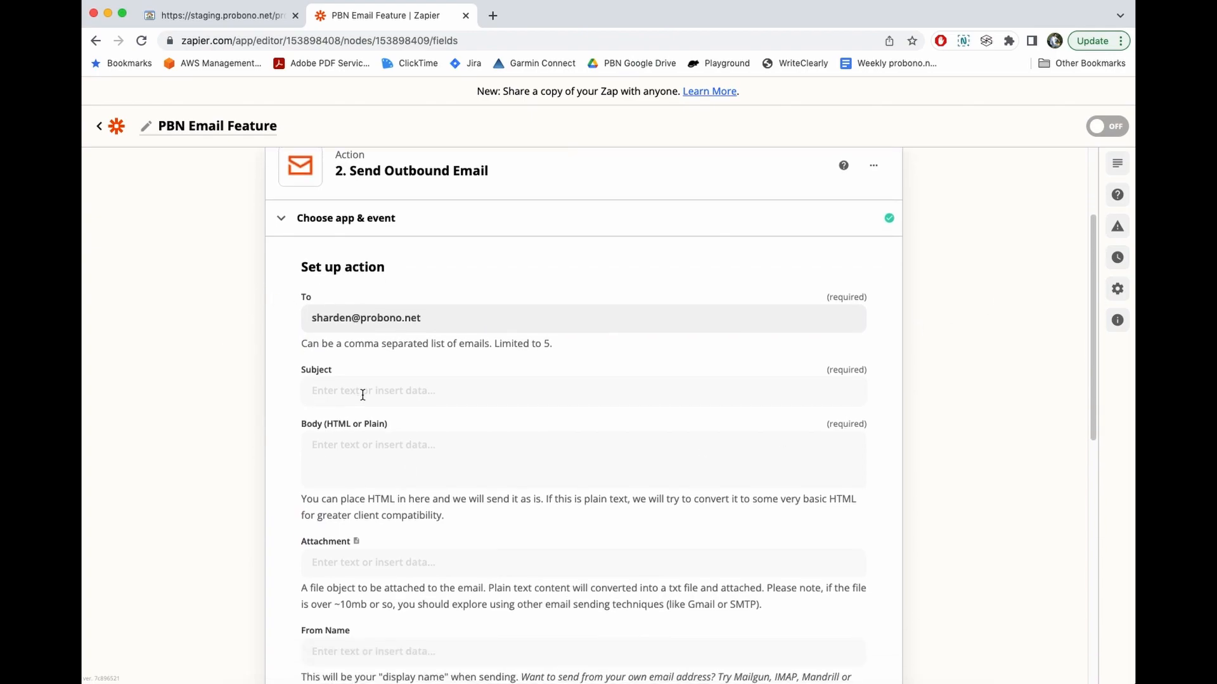
- Map the feed item's 1. Title field into the email Subject
click(362, 393)
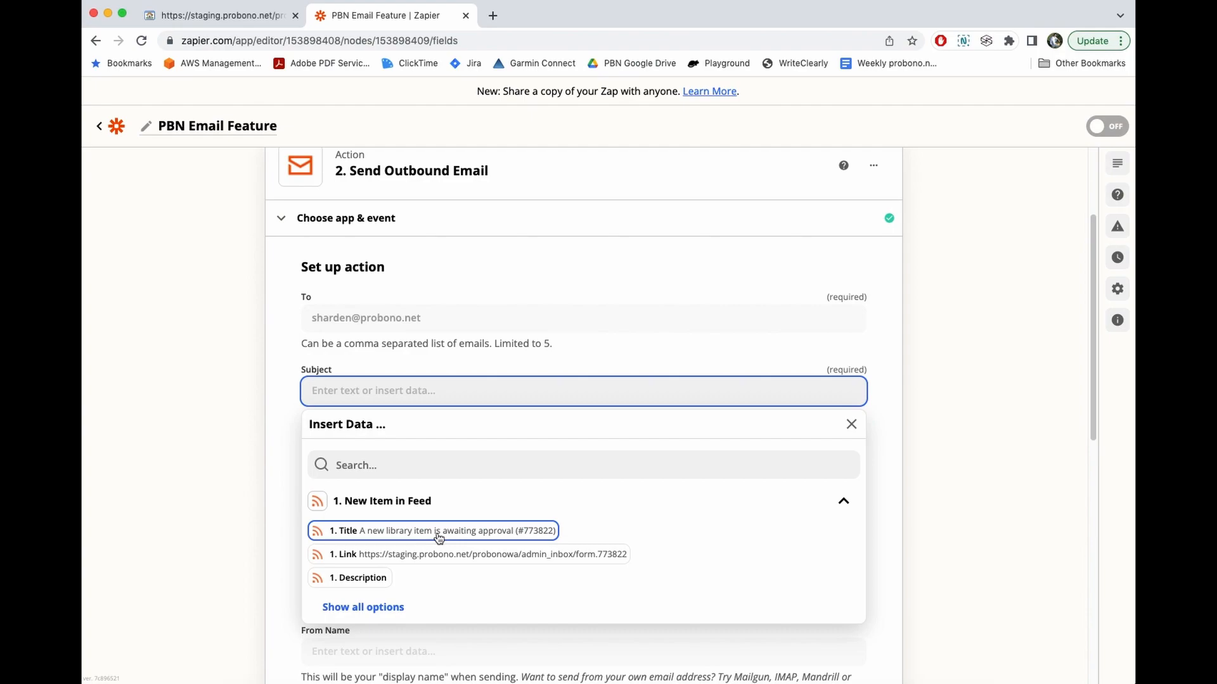
click(397, 534)
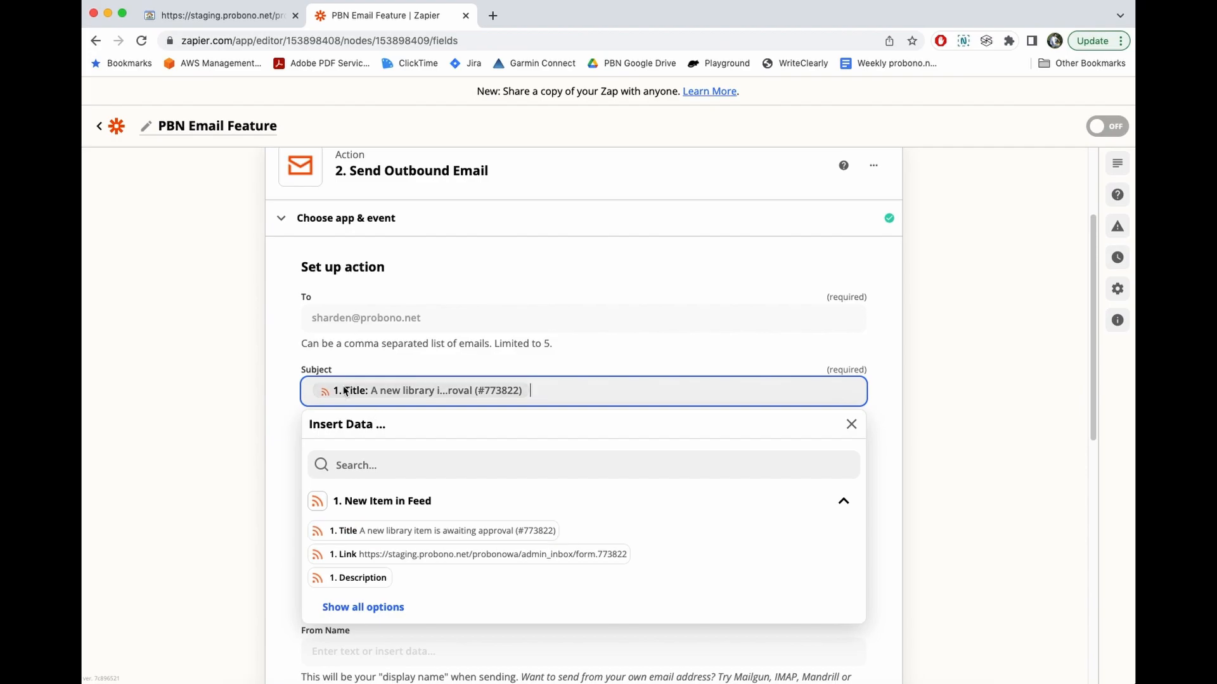
click(851, 425)
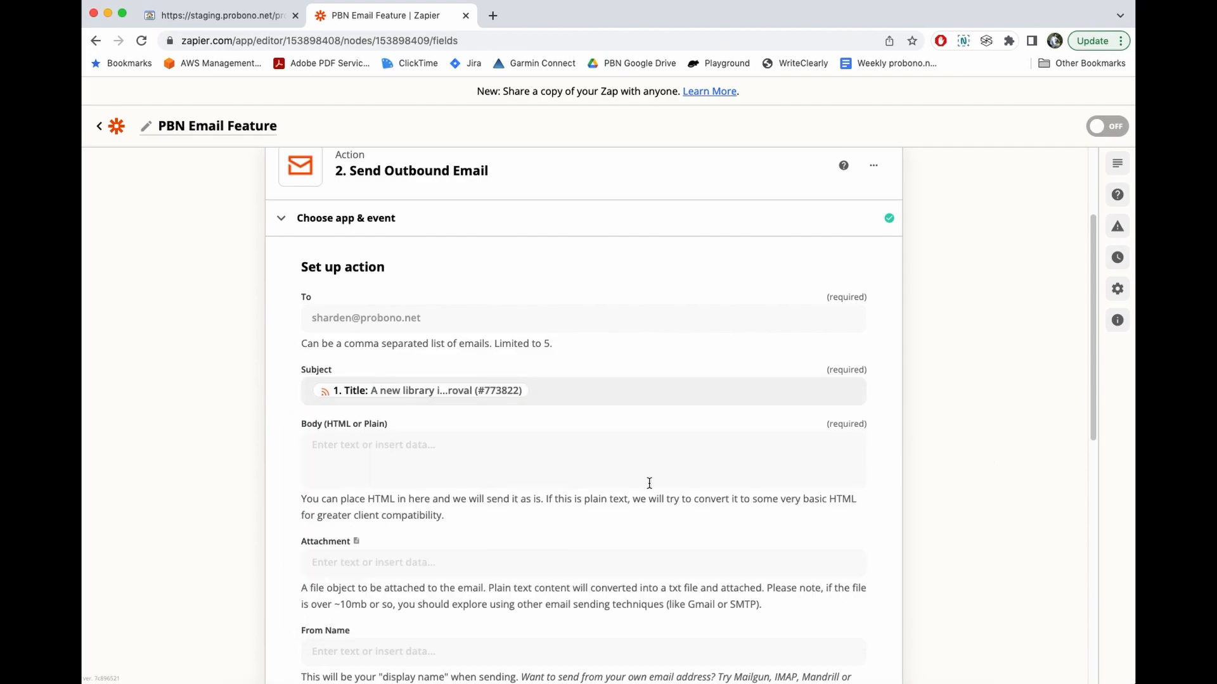
- Fill the email Body with the feed item's Title and Link on consecutive lines
click(359, 438)
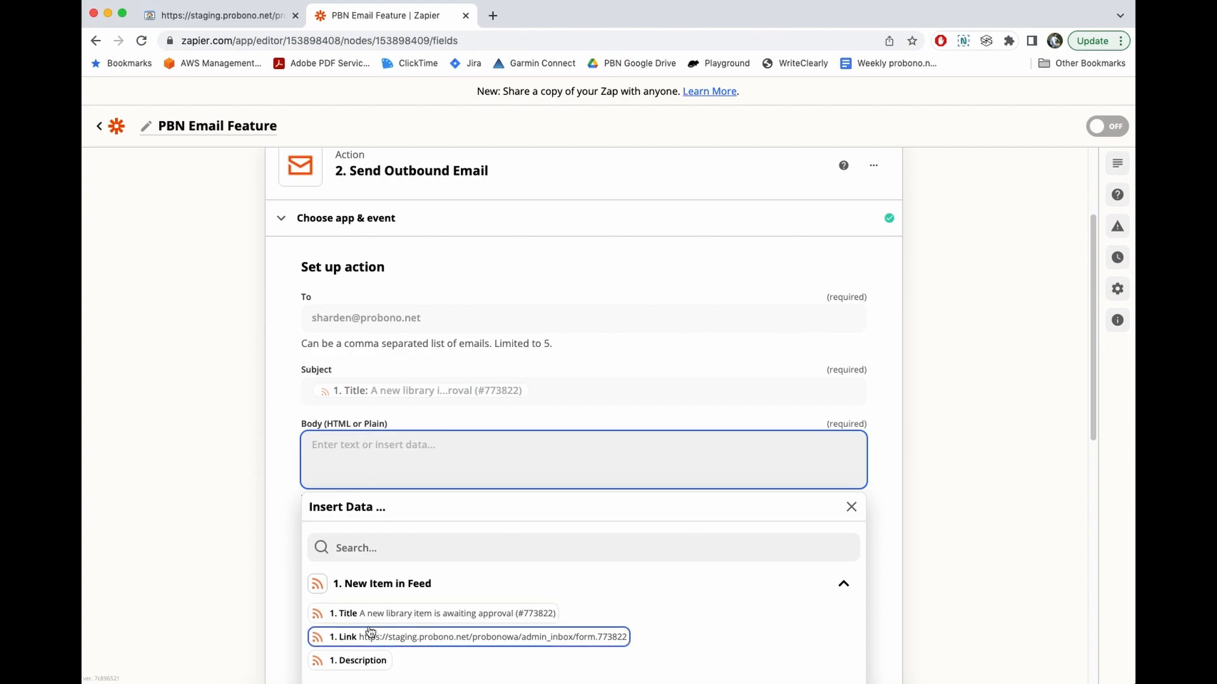
scroll(409, 627, down, 2)
click(413, 524)
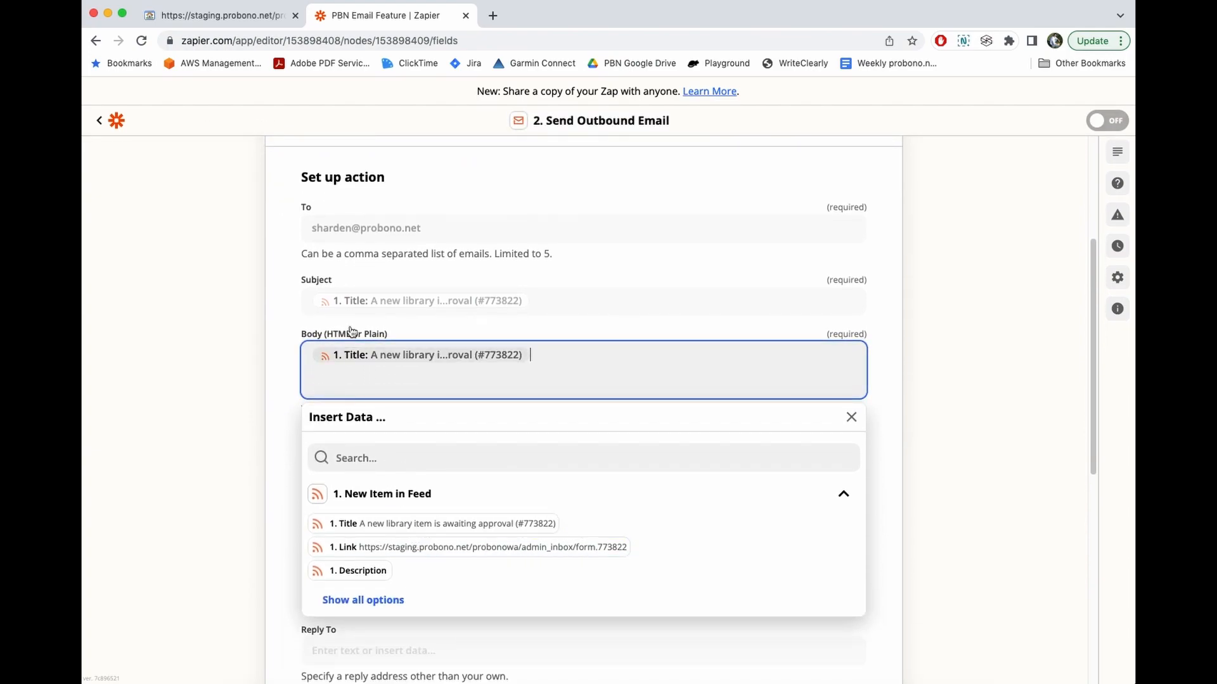
key(Return)
key(Return)
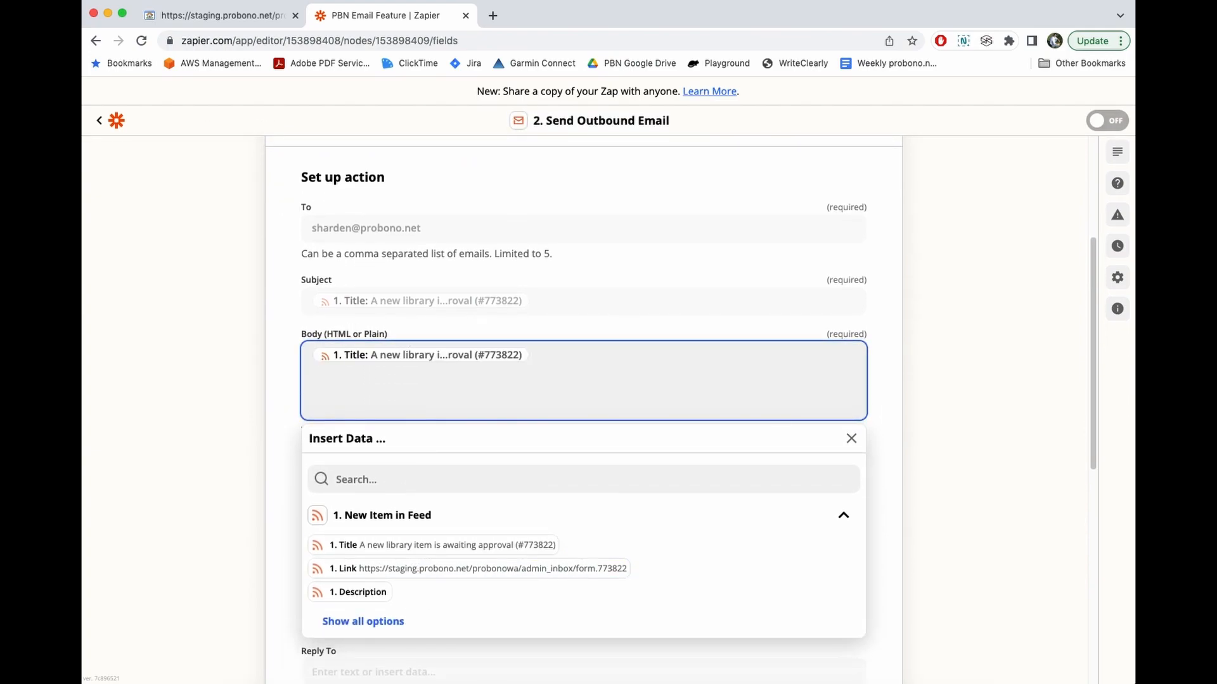
click(421, 569)
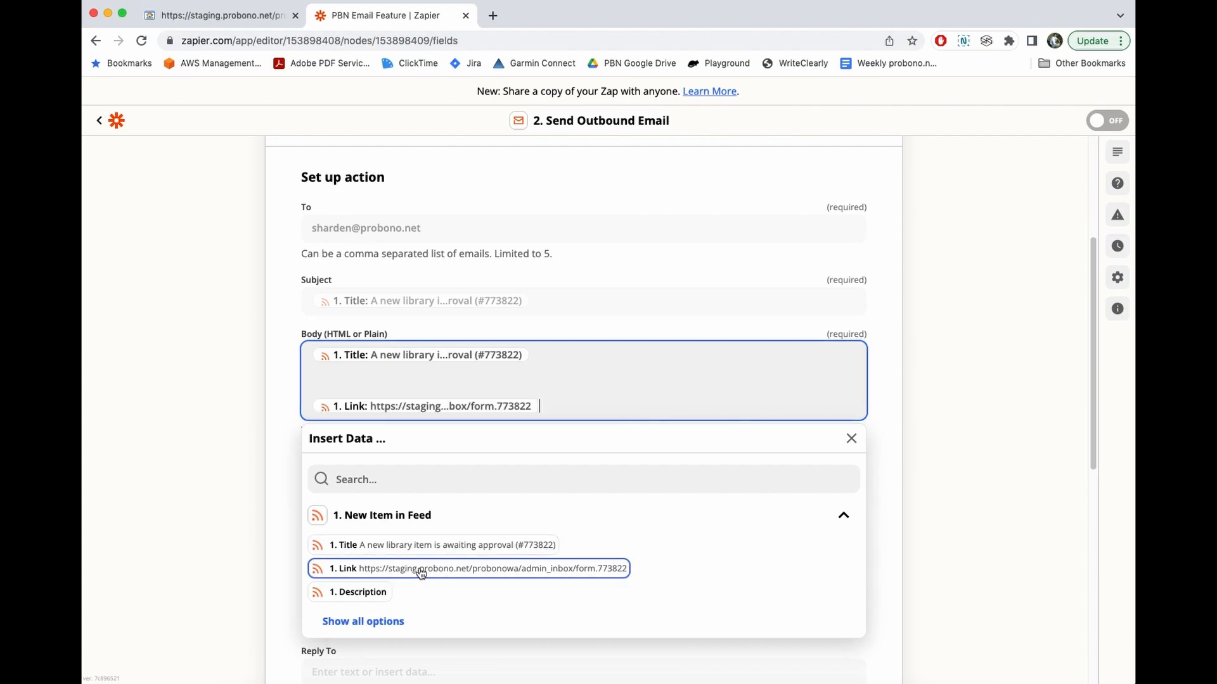
click(408, 383)
key(BackSpace)
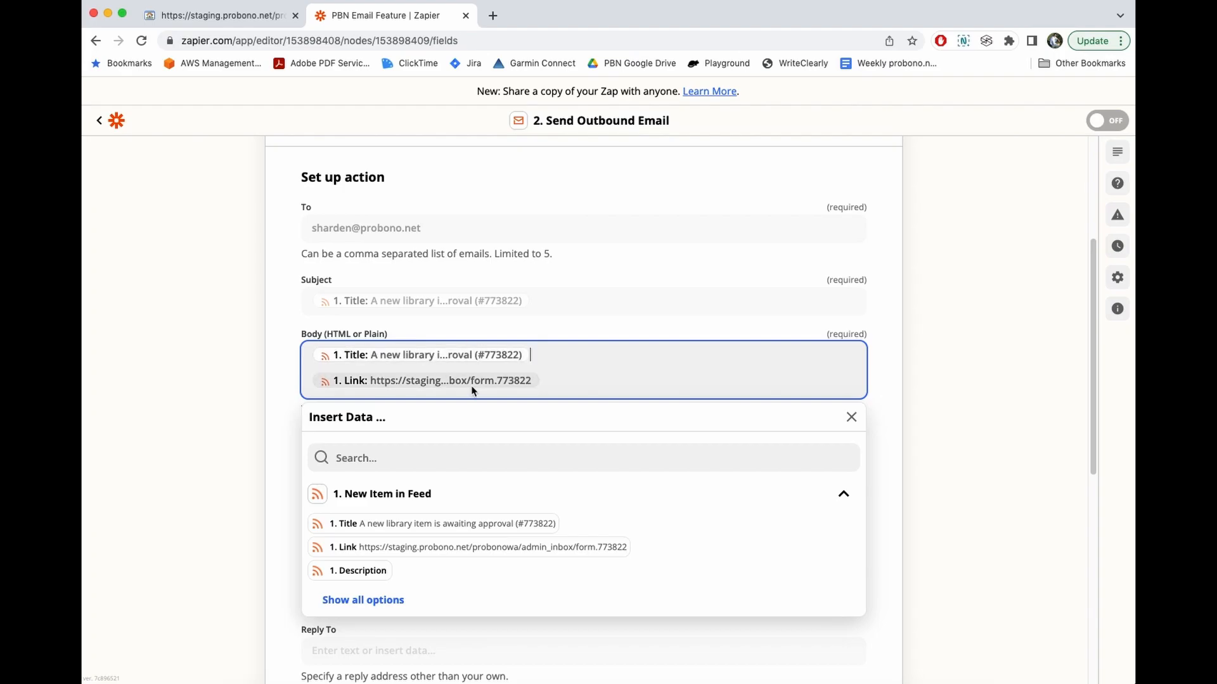
click(851, 417)
scroll(404, 256, down, 3)
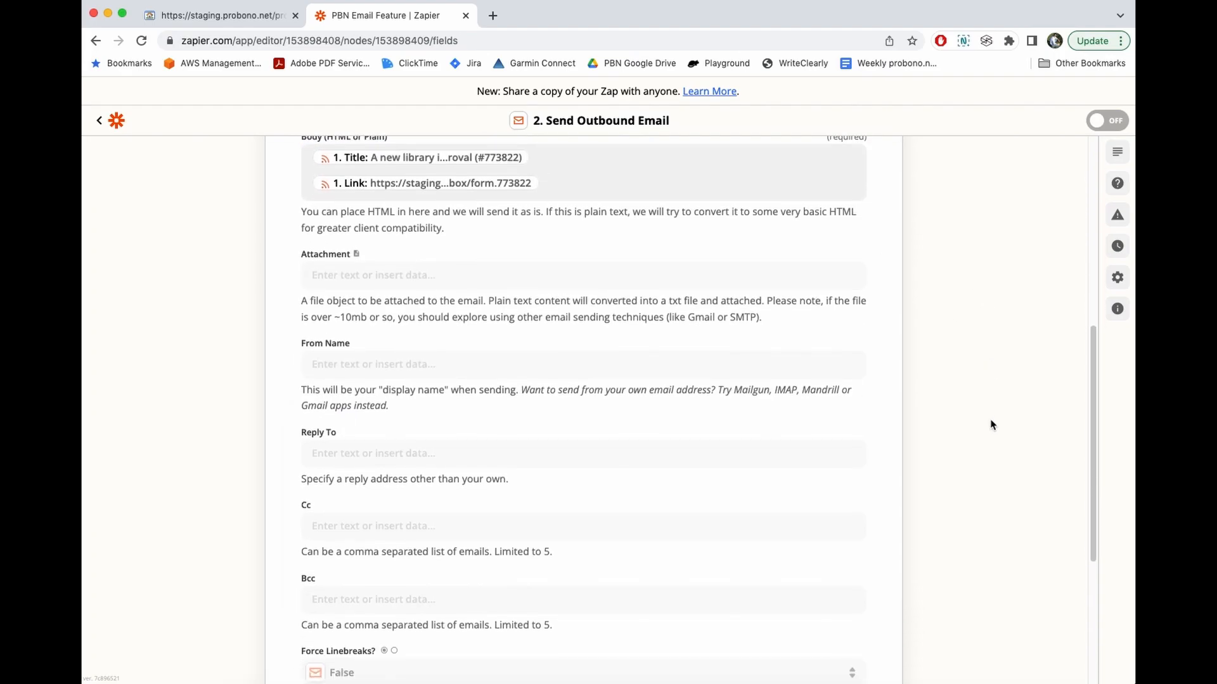
- Set the sender's From Name to 'ProBonoNet Site'
click(366, 365)
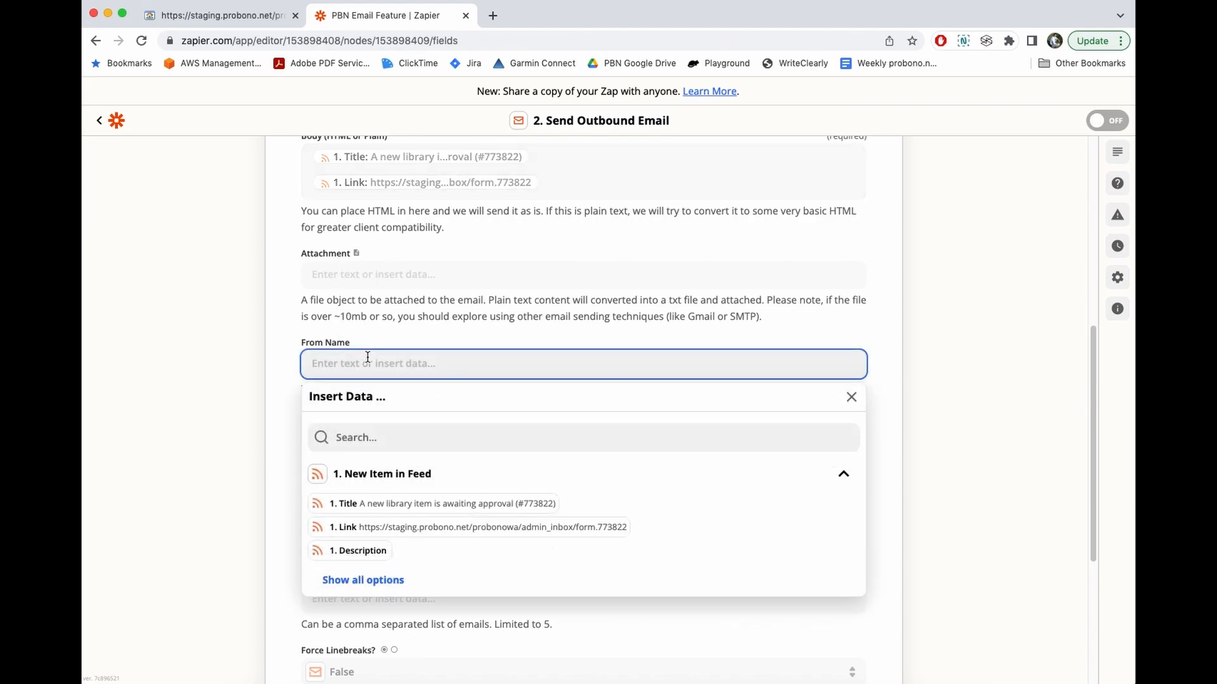
text(ProbonoNet Site)
click(334, 363)
key(BackSpace)
text(BonoNet Site)
click(923, 380)
scroll(584, 310, down, 2)
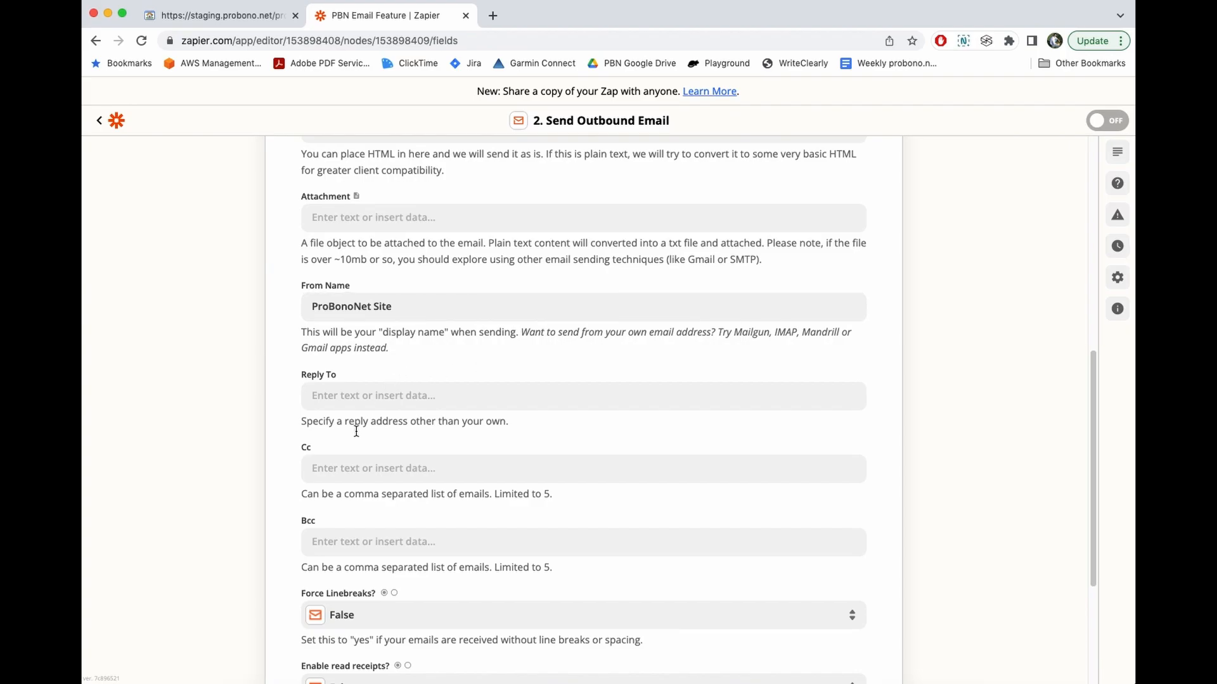
scroll(396, 327, down, 2)
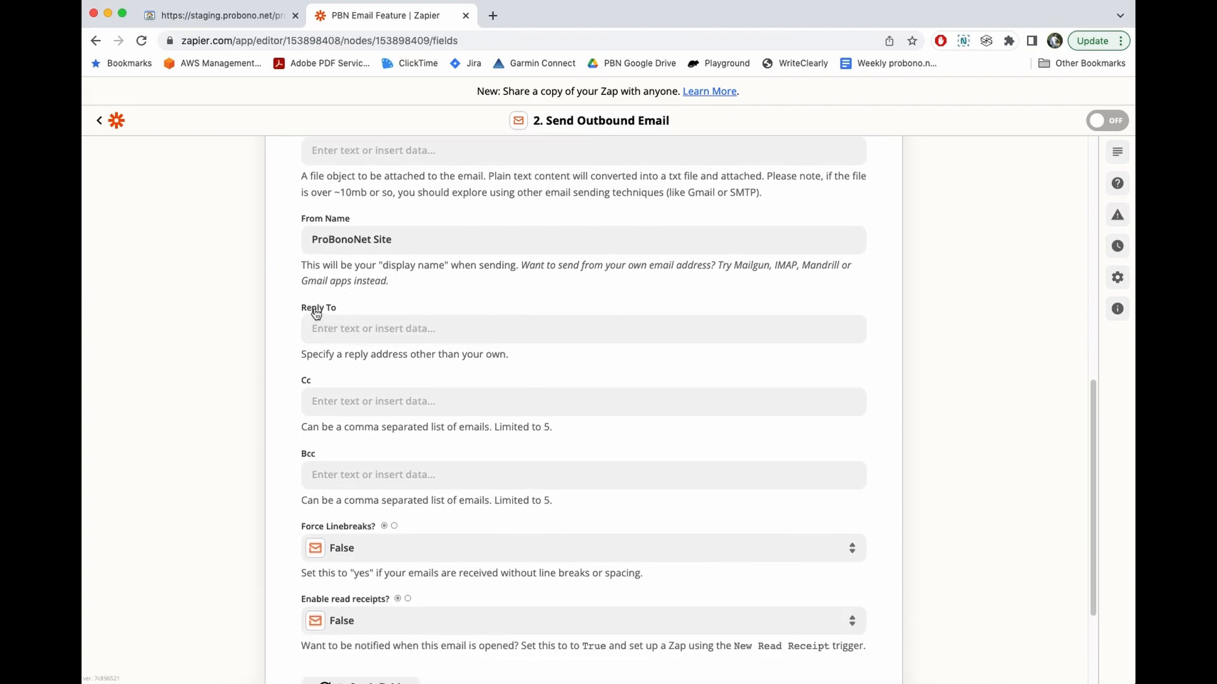
scroll(225, 428, down, 5)
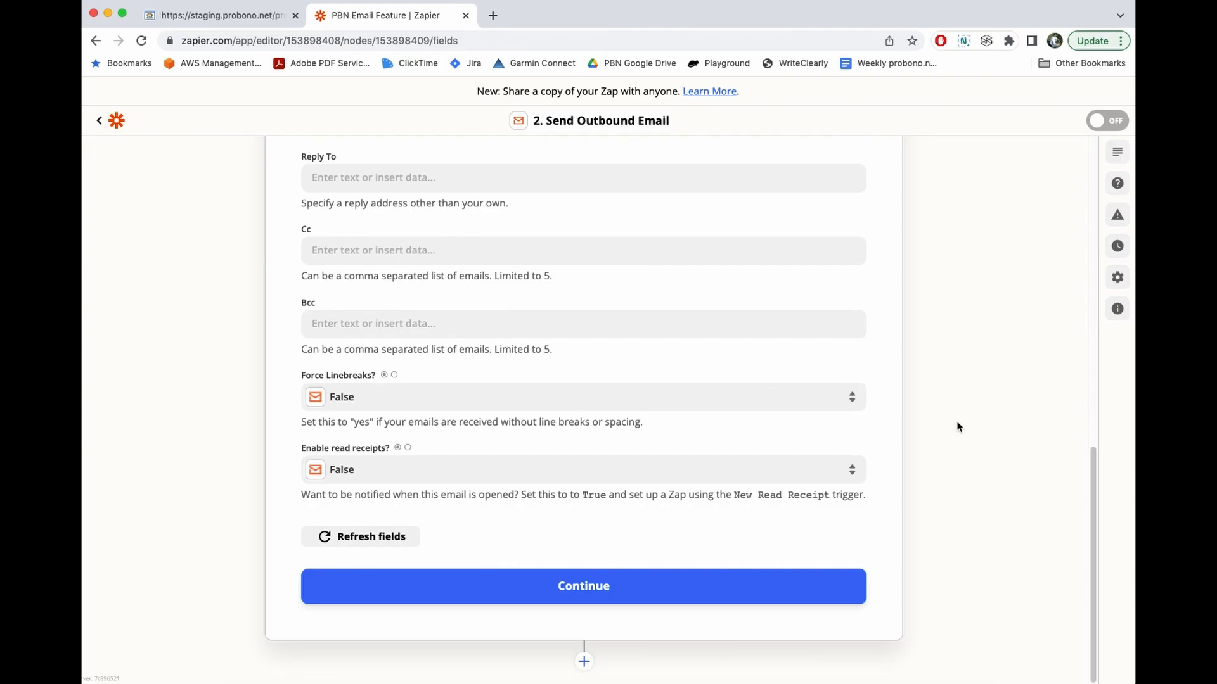
- Preview the email, then send the test with the library item's title and link
click(607, 590)
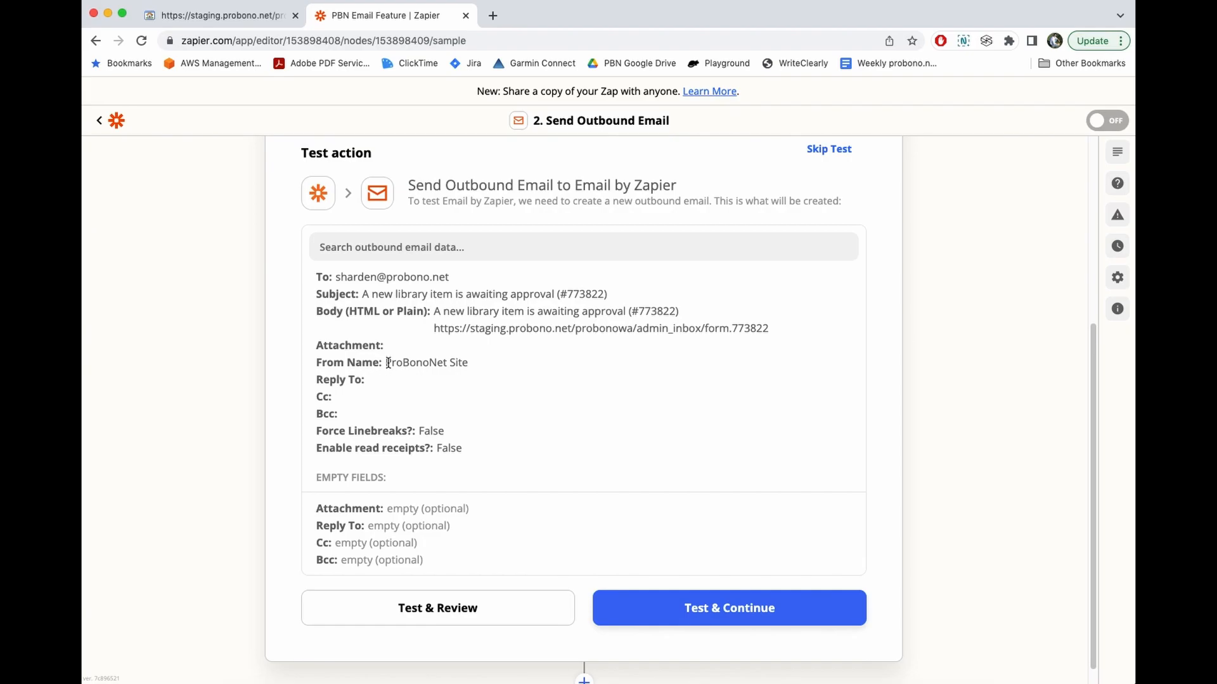
scroll(426, 388, down, 1)
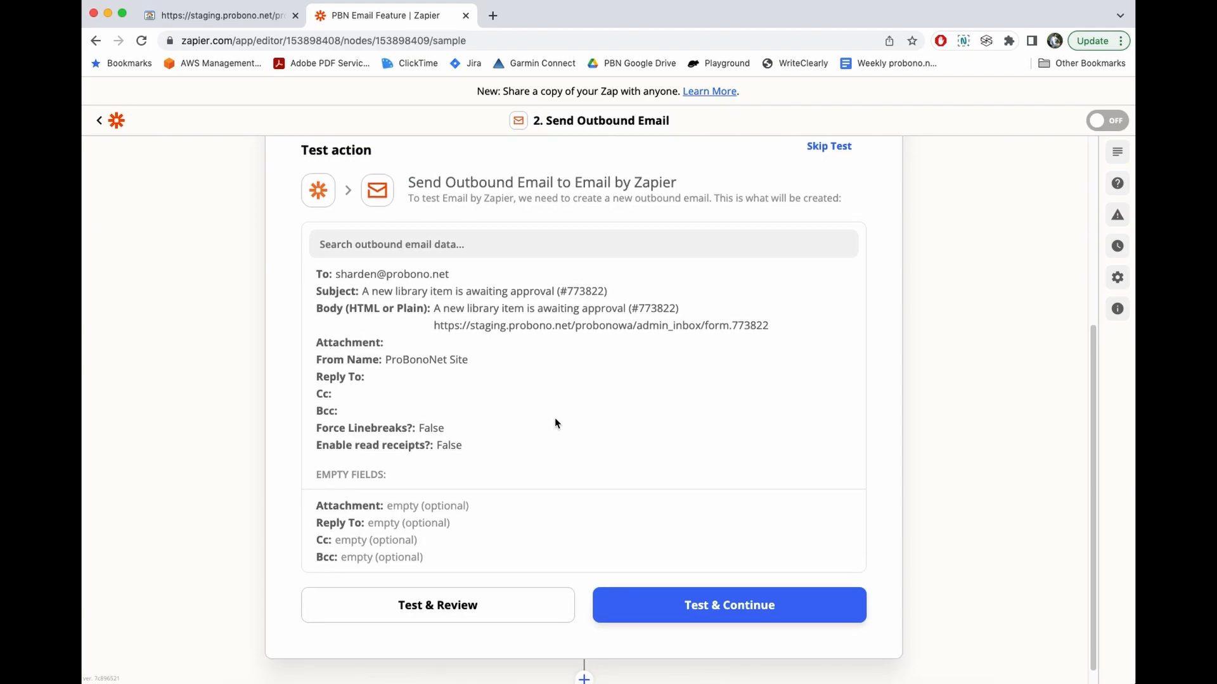
click(709, 607)
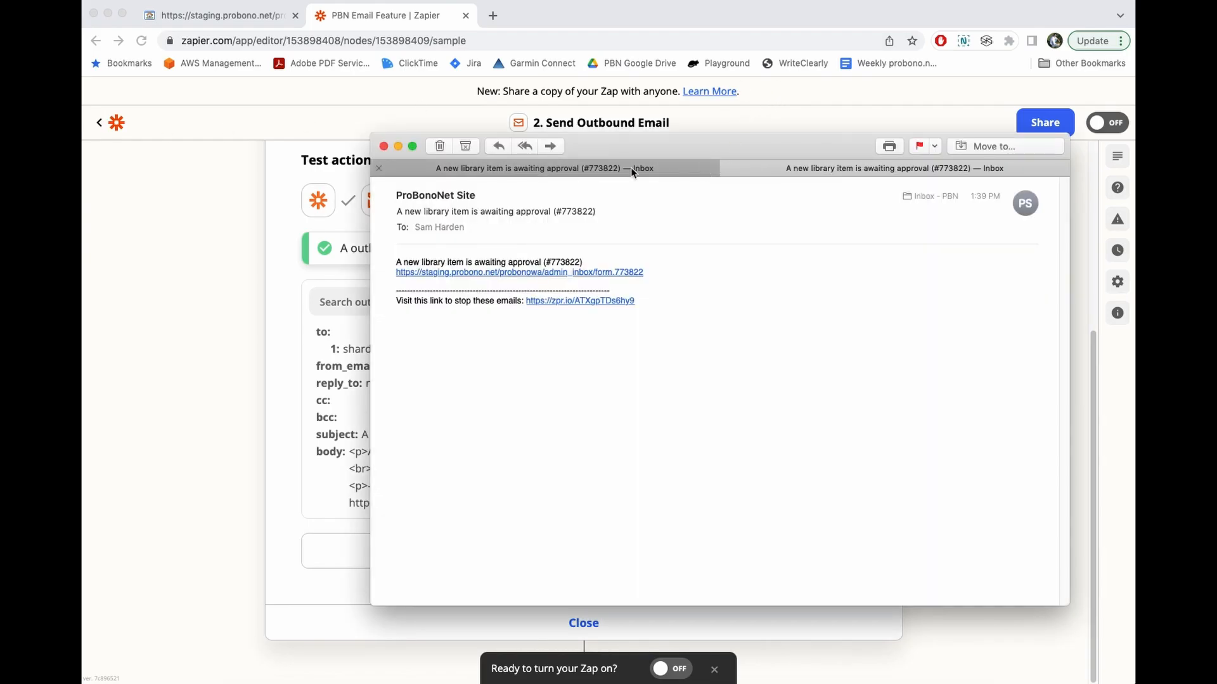
- Close the duplicate message and follow the email's admin_inbox link for library item 773822
click(378, 168)
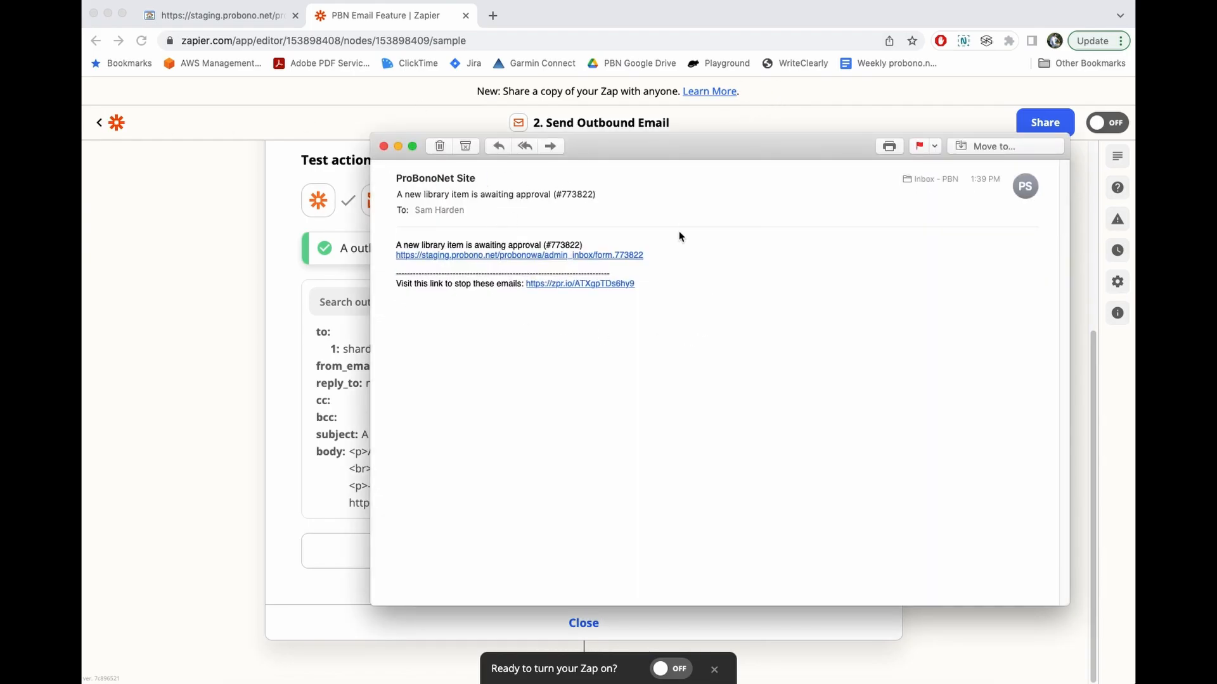
drag(649, 137, 598, 138)
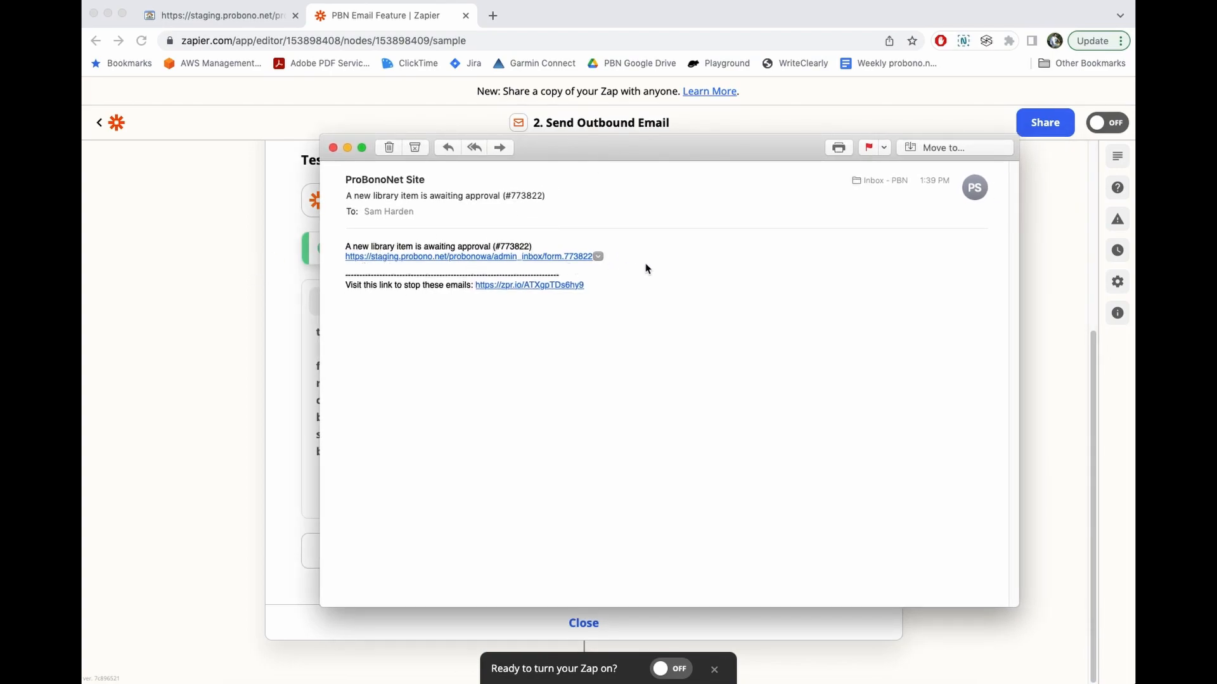
click(445, 257)
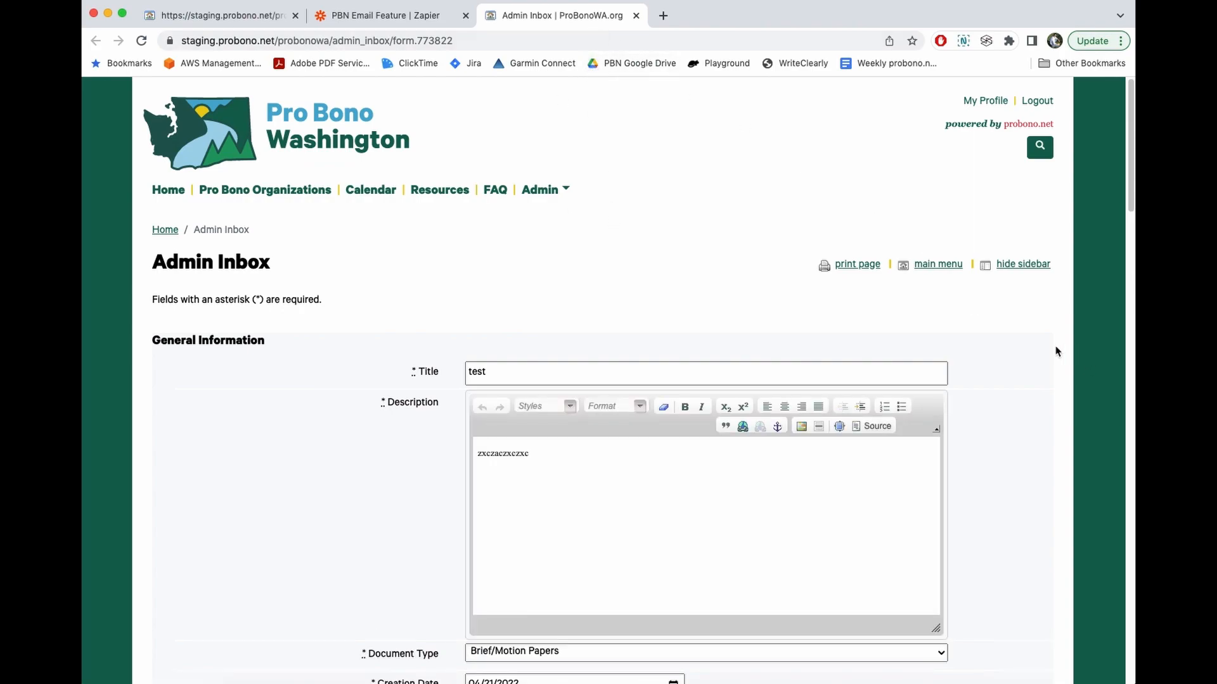
- Review the Awaiting Approval form for item 773822, then return to the PBN Email Feature zap
scroll(1056, 352, down, 2)
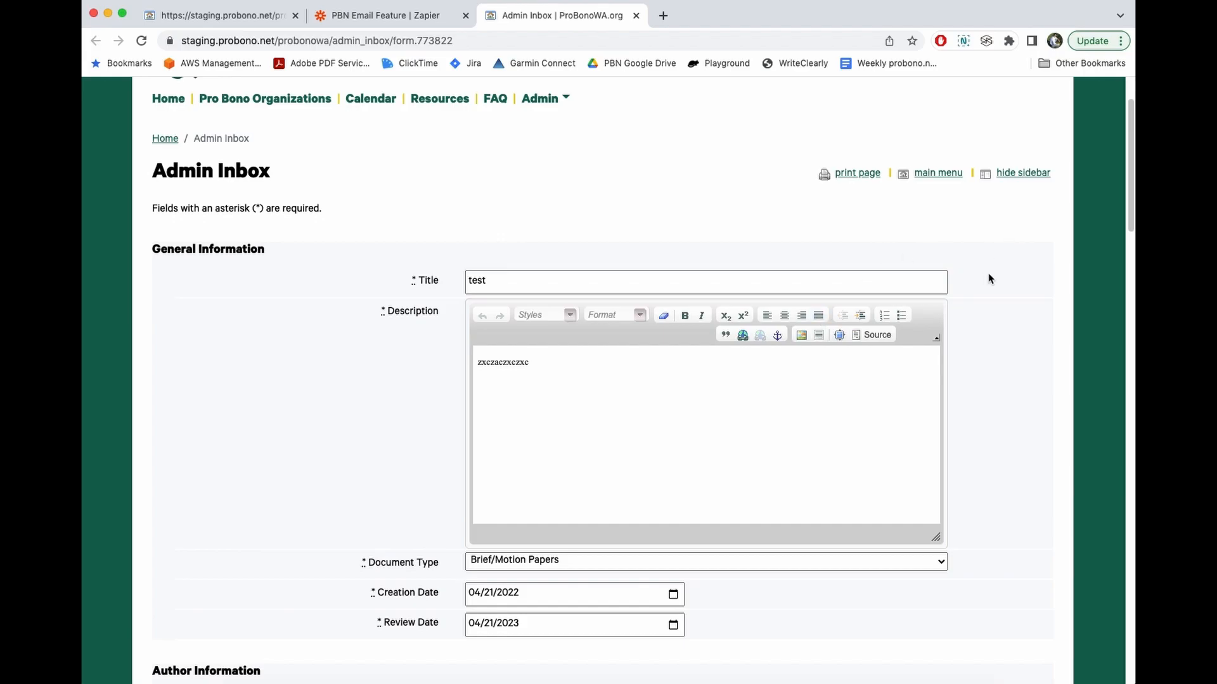
scroll(1039, 266, down, 15)
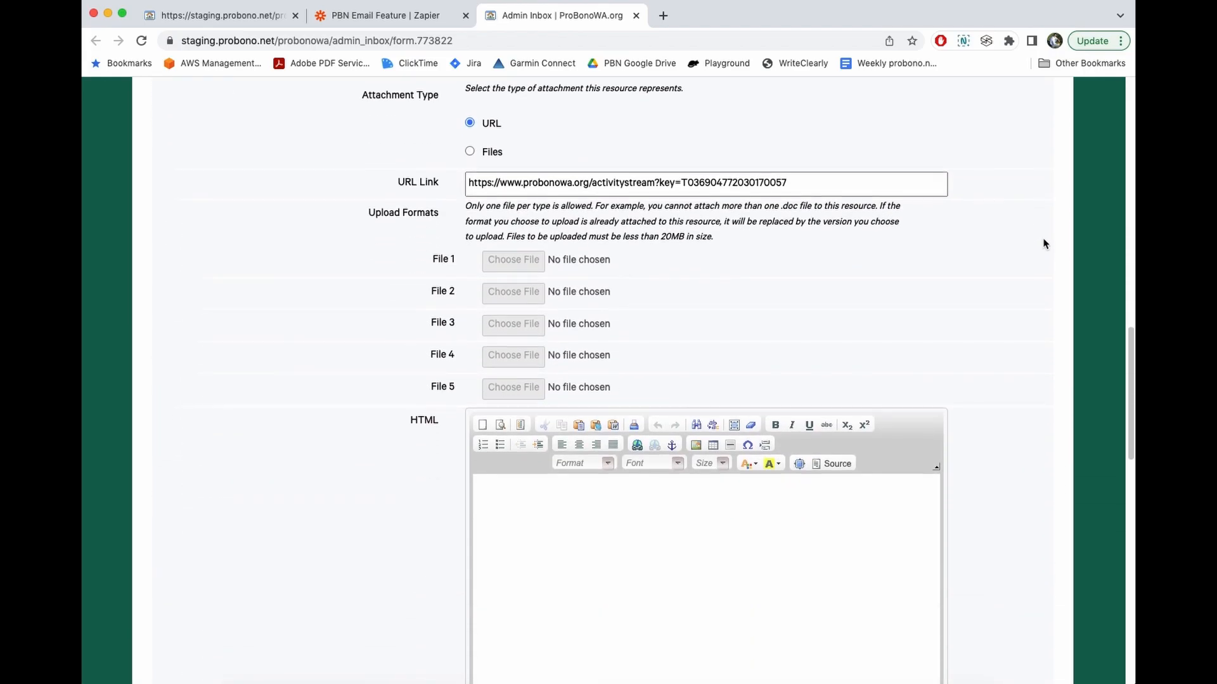
scroll(1045, 244, down, 10)
scroll(1046, 244, down, 5)
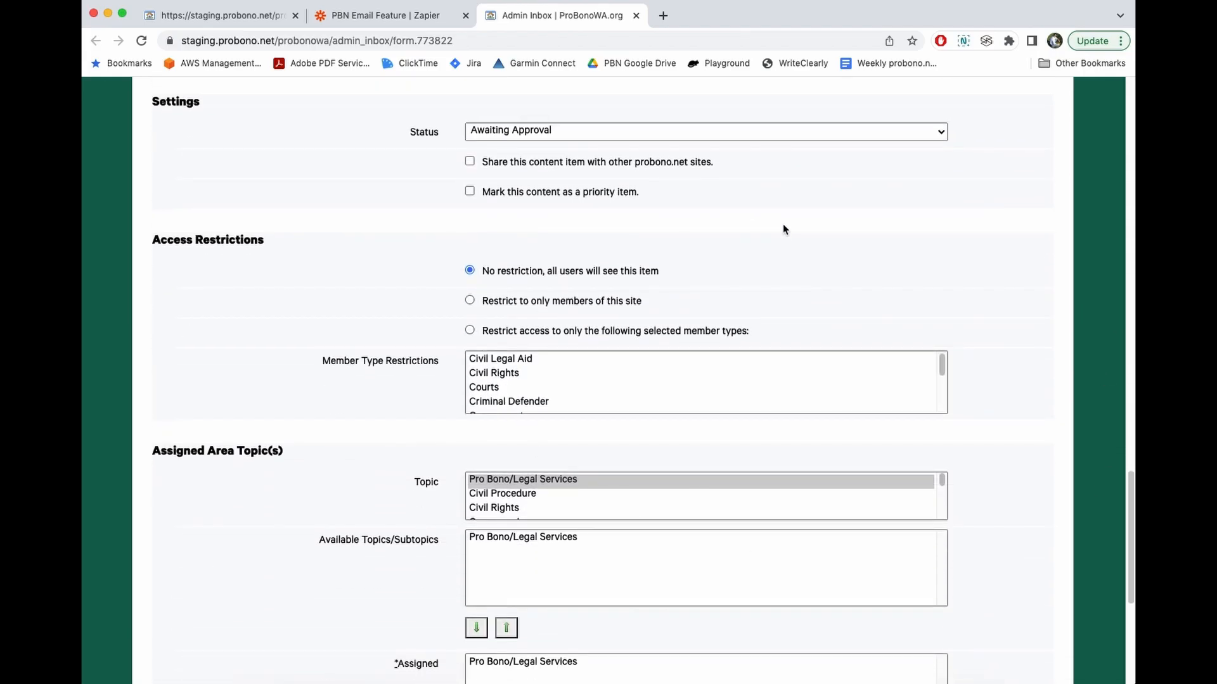
scroll(784, 229, down, 5)
scroll(785, 231, up, 20)
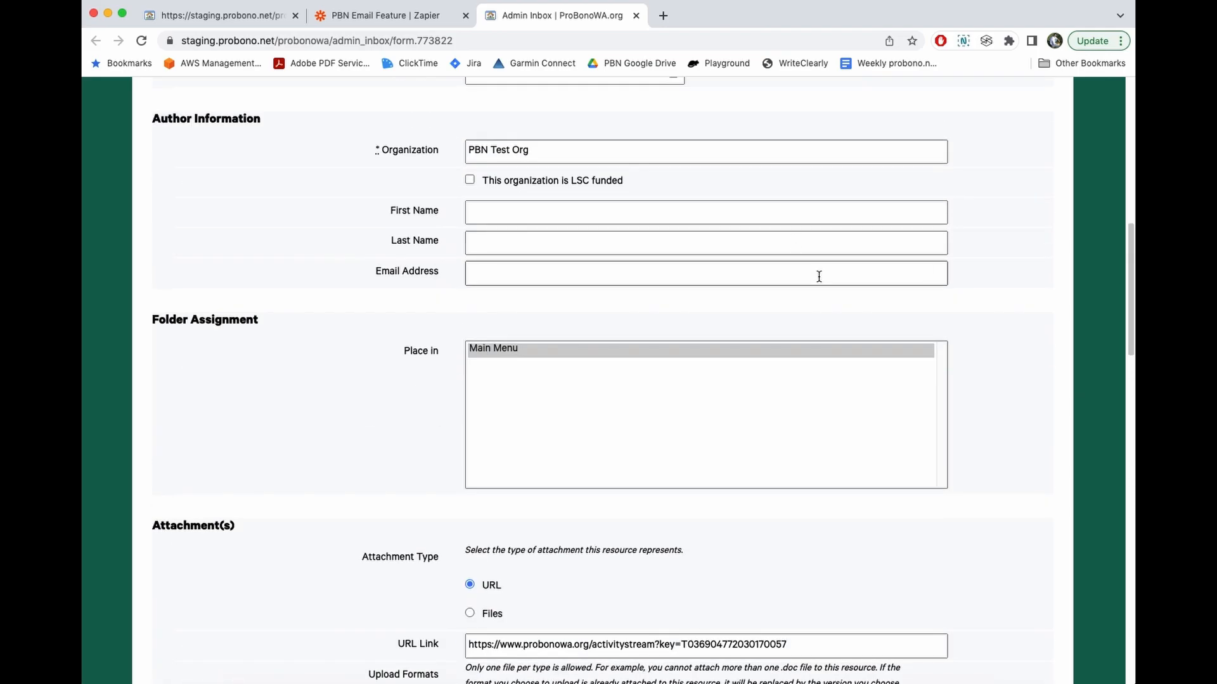
scroll(813, 274, up, 10)
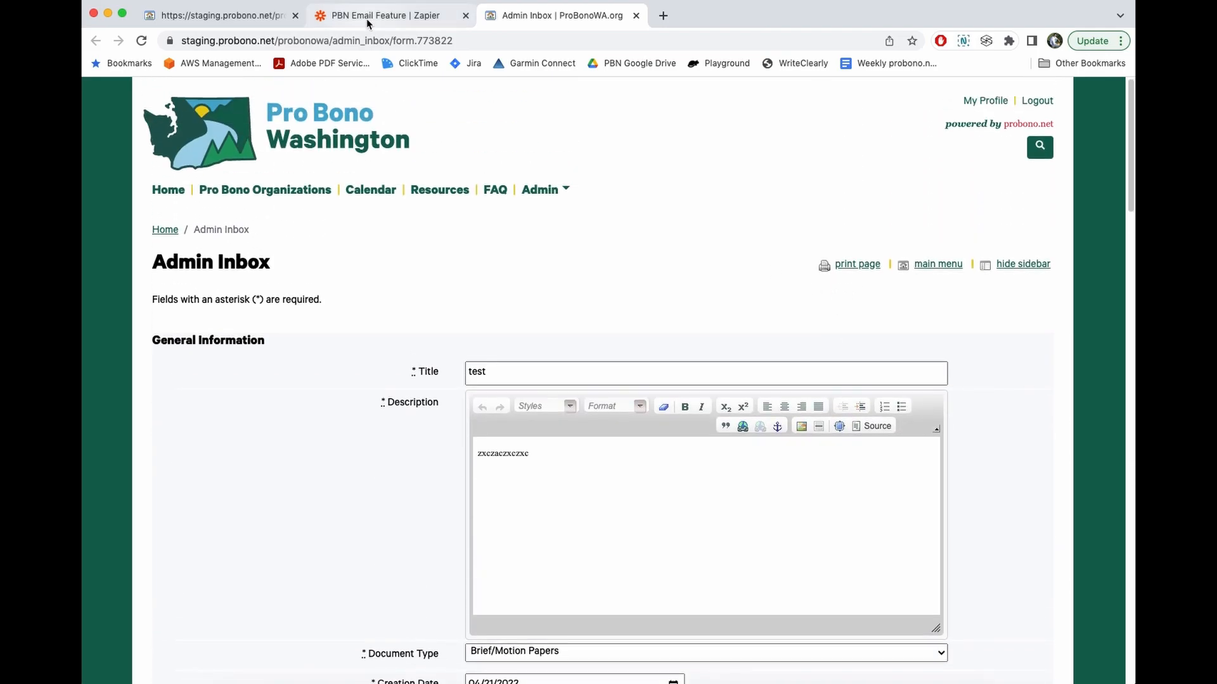
click(366, 17)
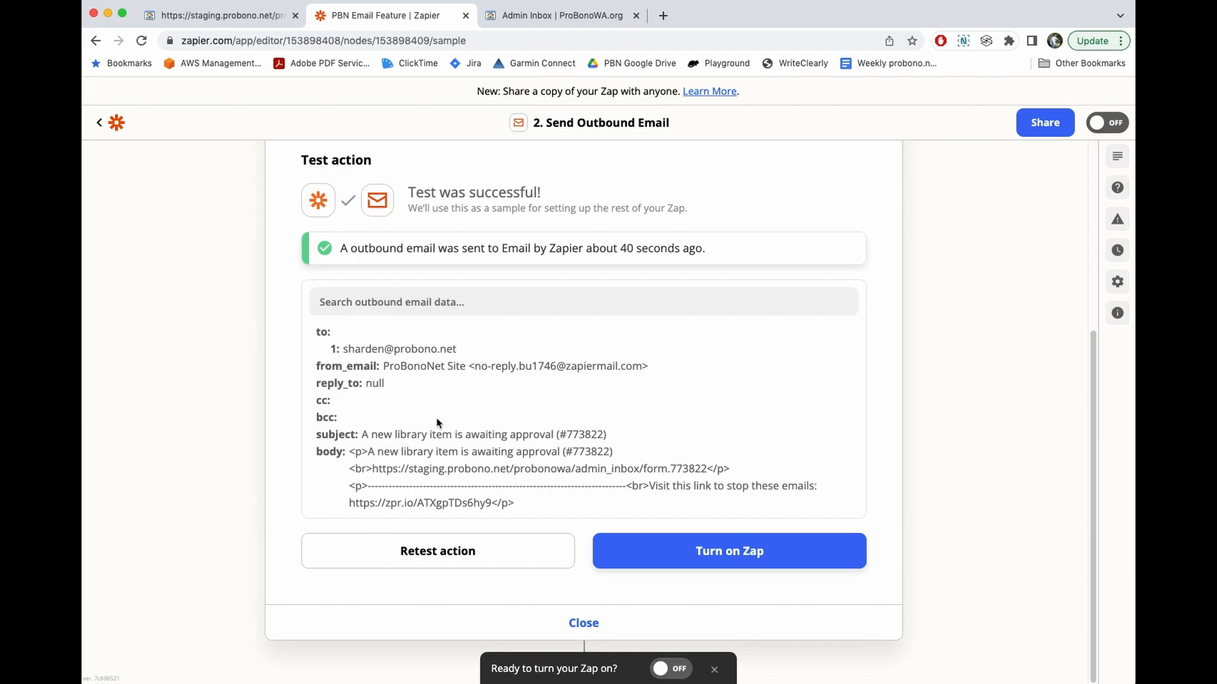
- Switch on the PBN Email Feature zap so it runs every 15 minutes
click(746, 555)
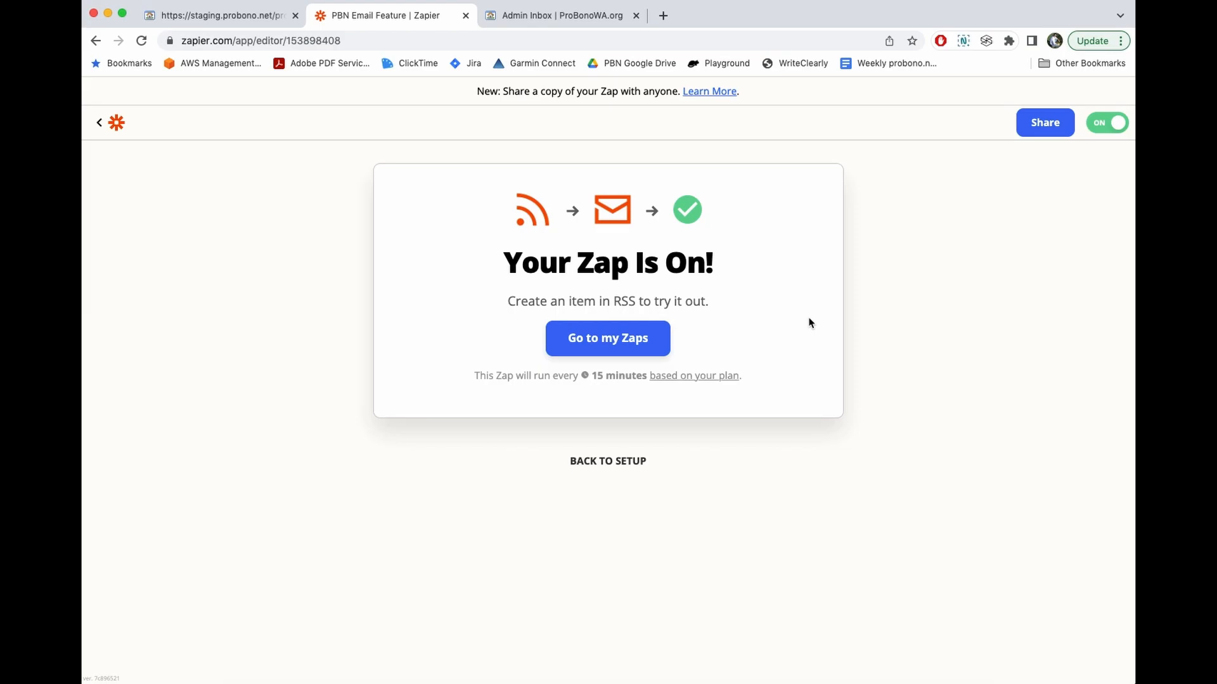
click(200, 16)
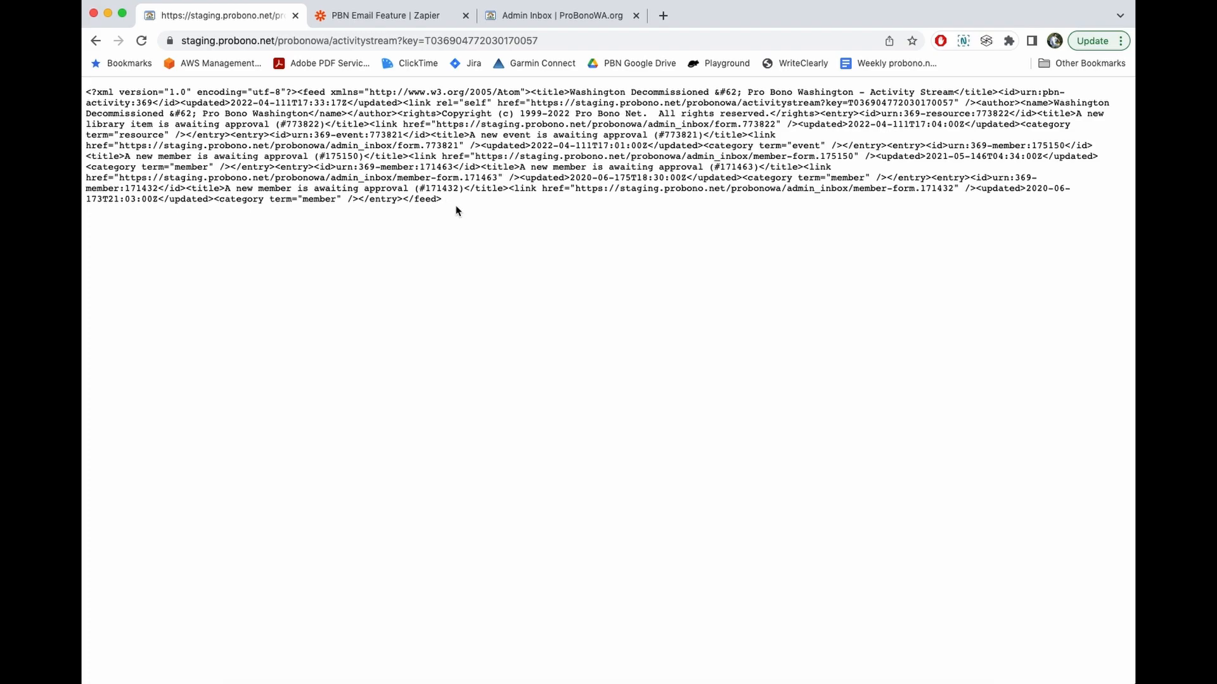
click(366, 13)
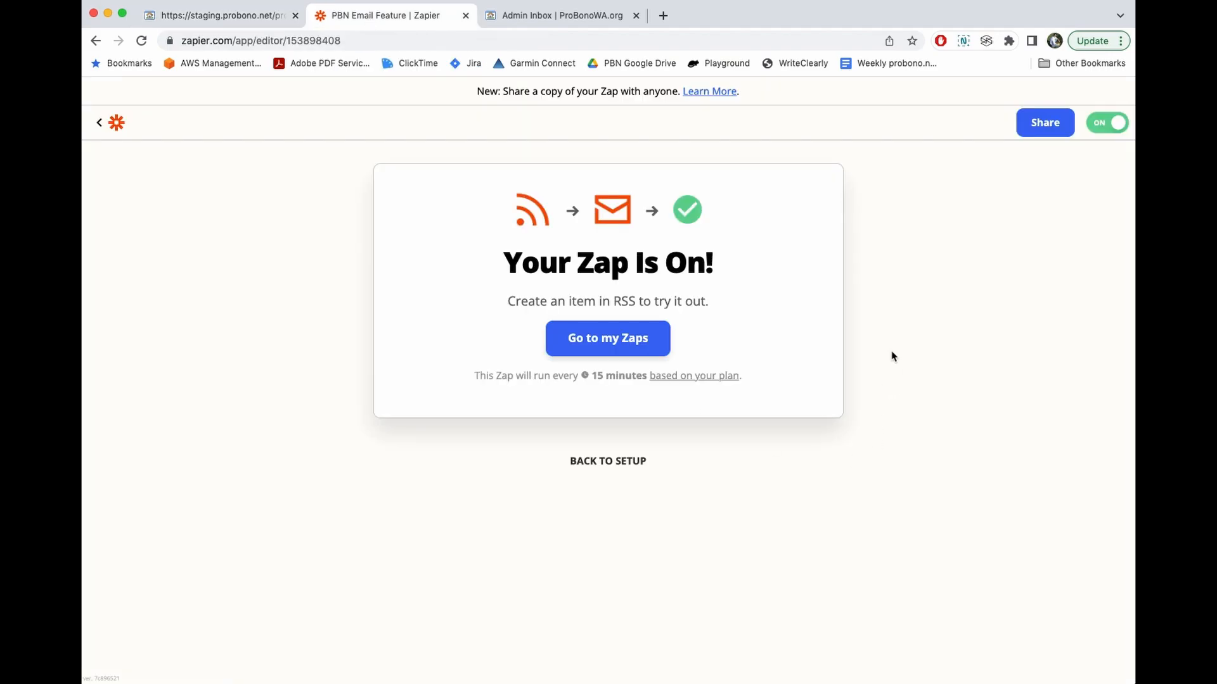